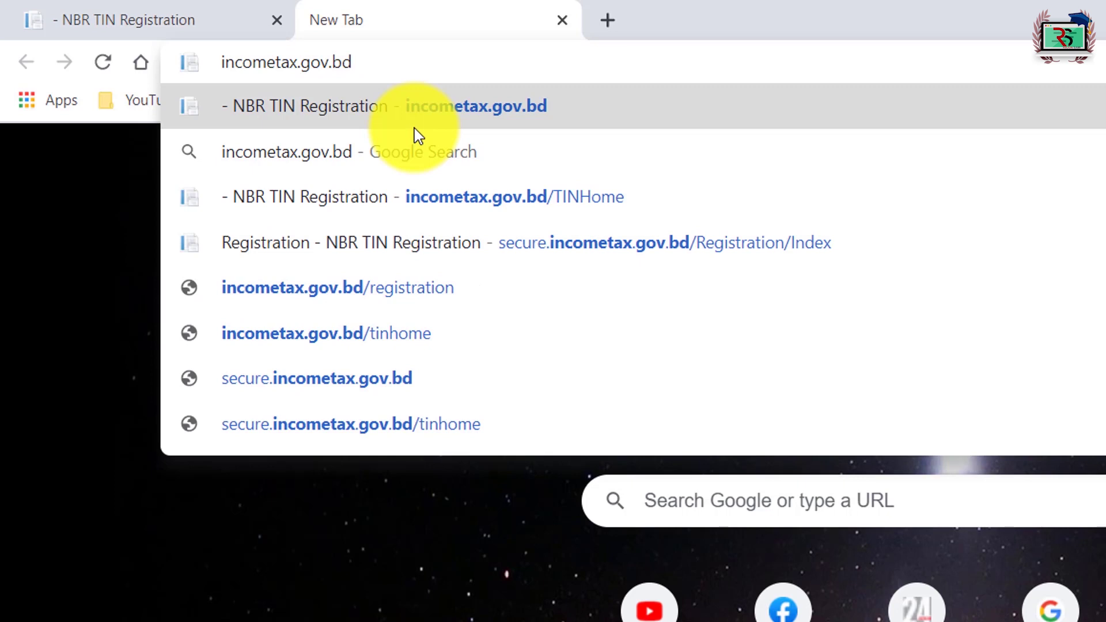
# Step: Load the incometax.gov.bd/TINHome welcome page in Chrome's second tab
pyautogui.click(414, 127)
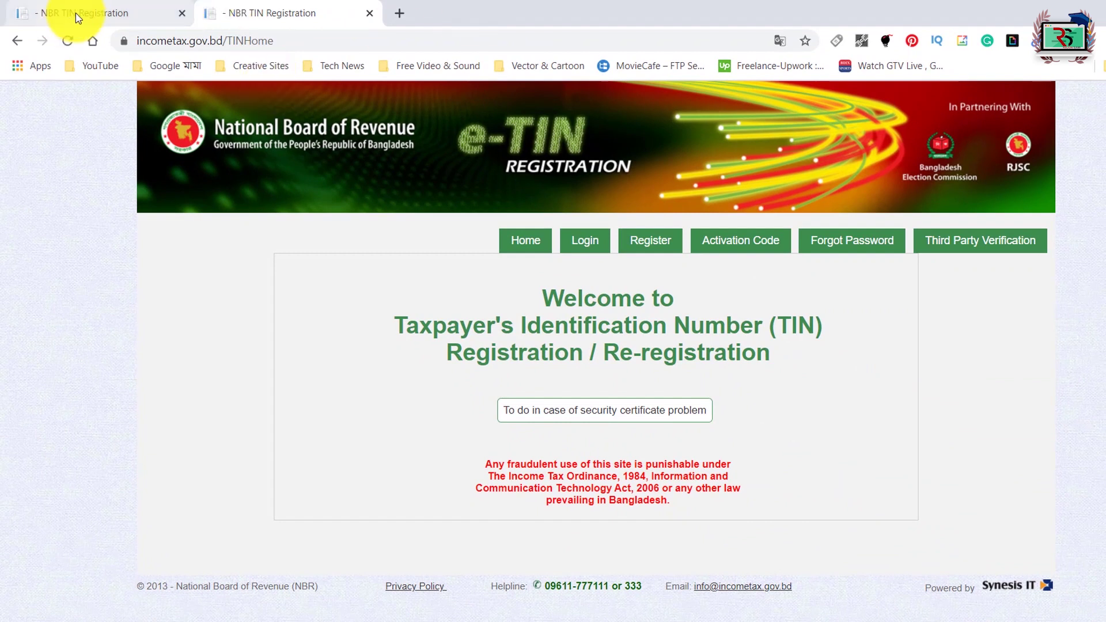
pyautogui.click(75, 13)
pyautogui.click(266, 13)
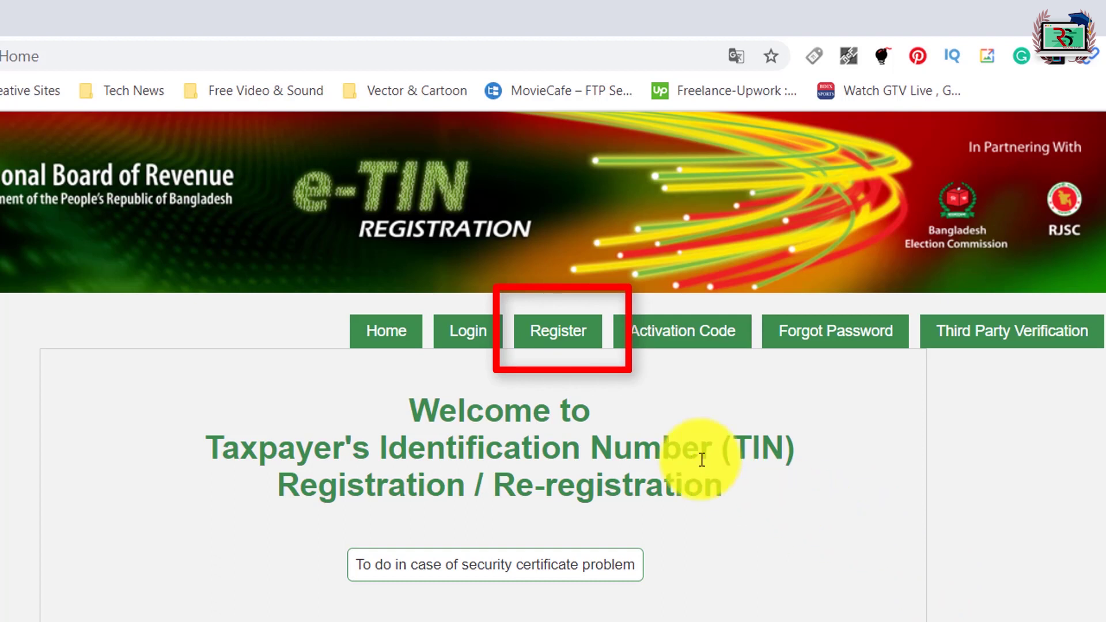
# Step: Open the Registration form and enter the chosen user ID
pyautogui.click(561, 340)
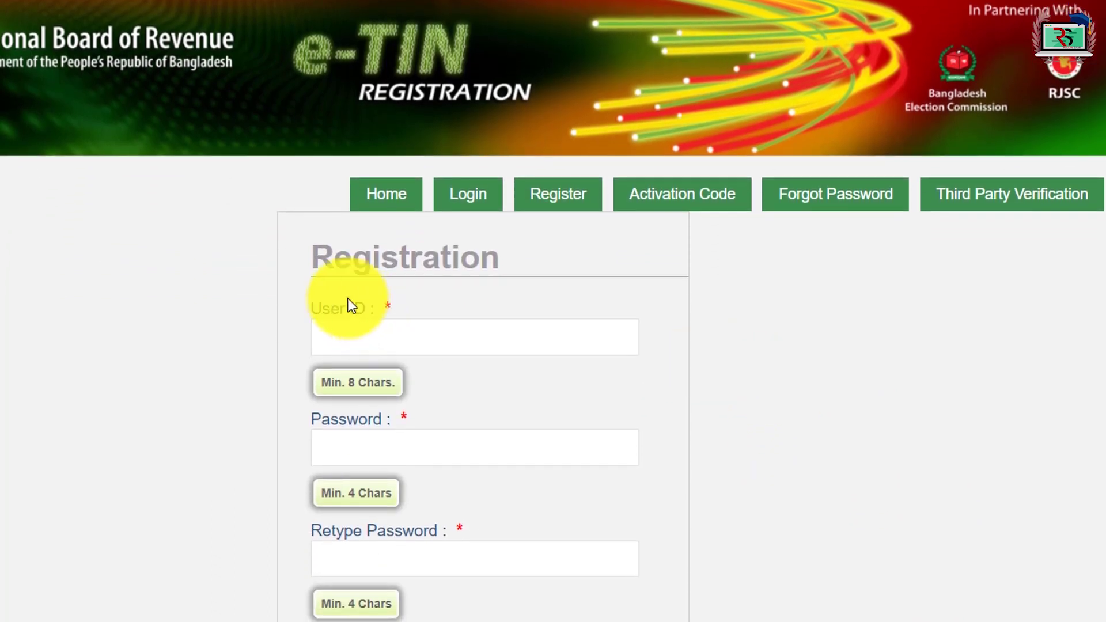
pyautogui.moveTo(308, 254); pyautogui.dragTo(506, 279)
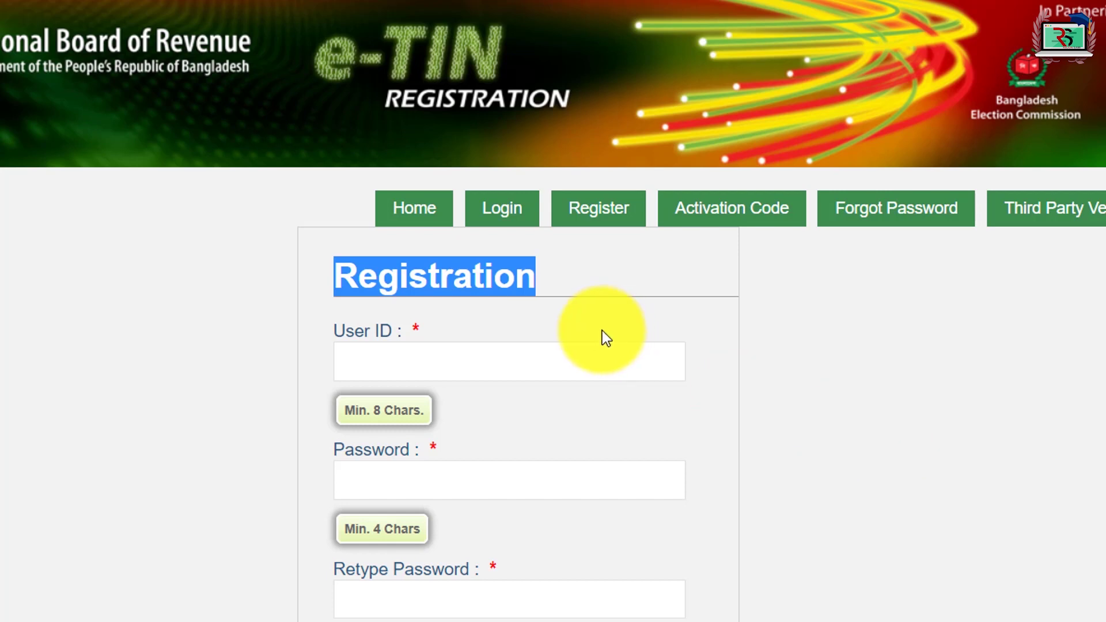
pyautogui.click(536, 359)
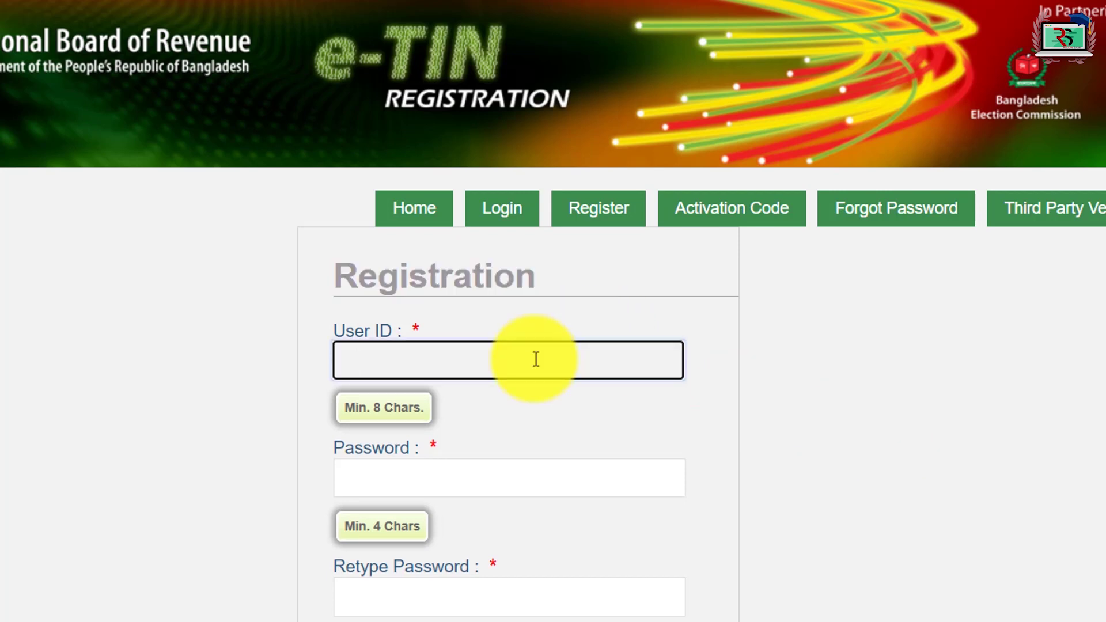
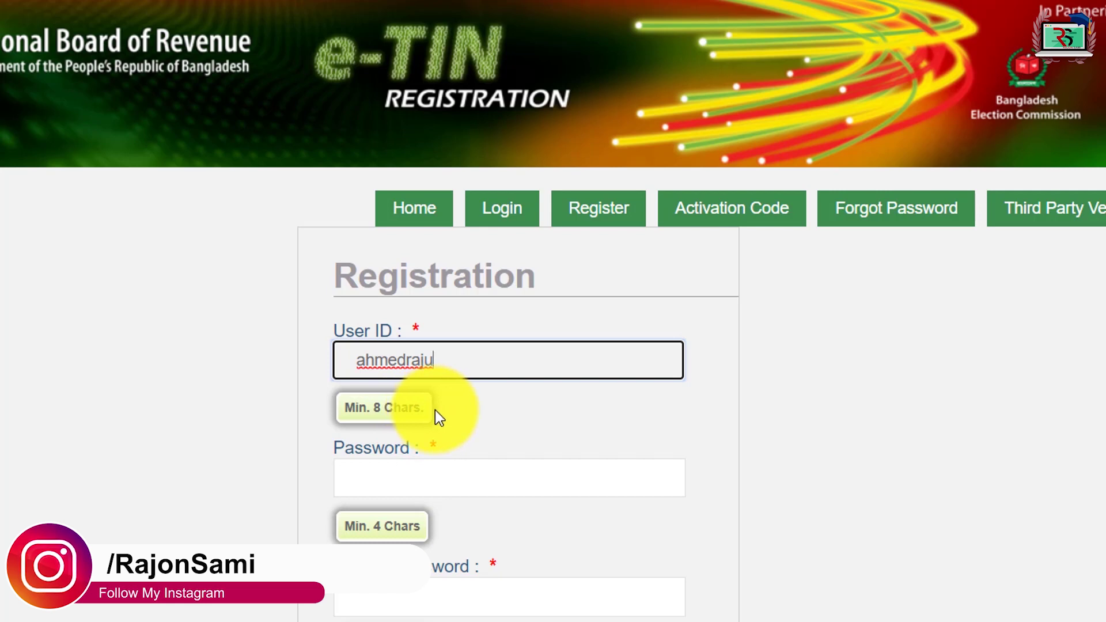
pyautogui.moveTo(396, 360); pyautogui.dragTo(465, 361)
pyautogui.click(455, 361)
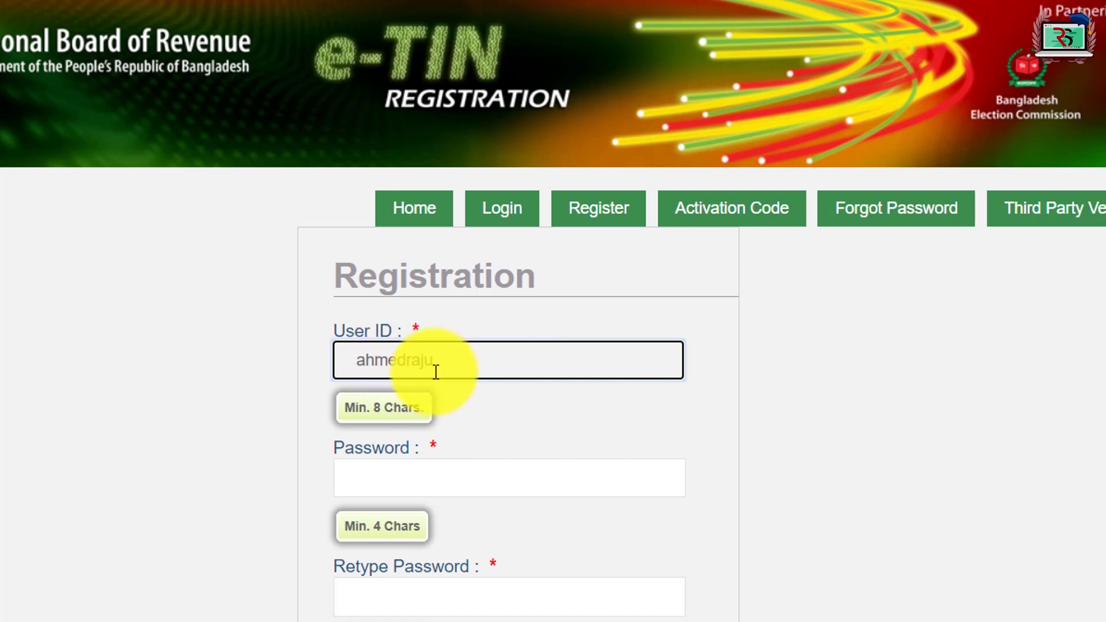
# Step: Enter the account password and retype it in the confirmation field
pyautogui.click(430, 484)
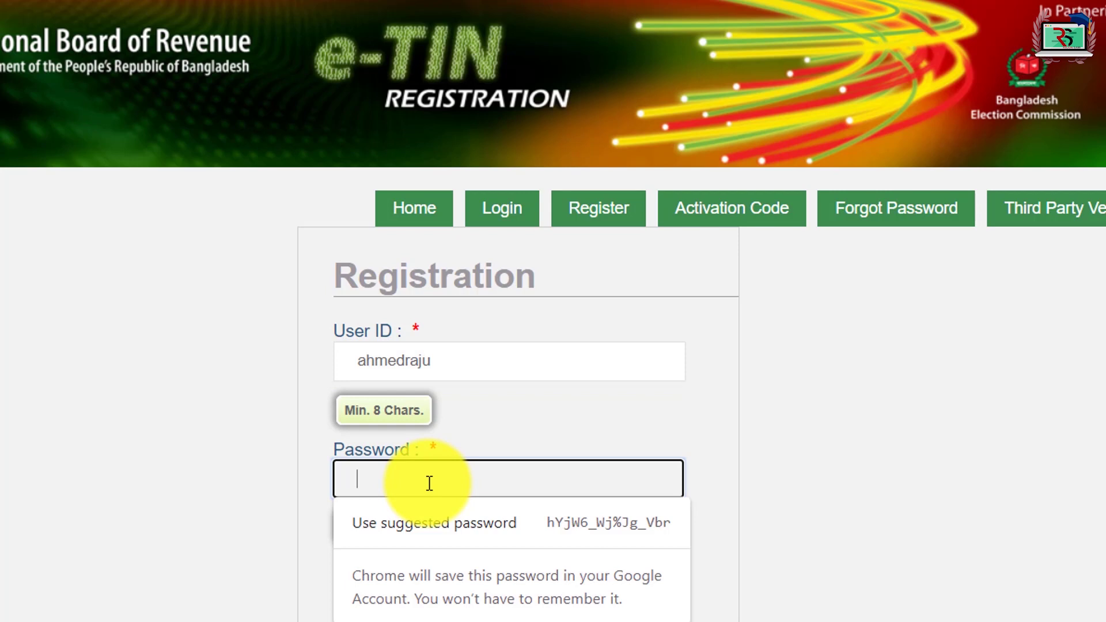
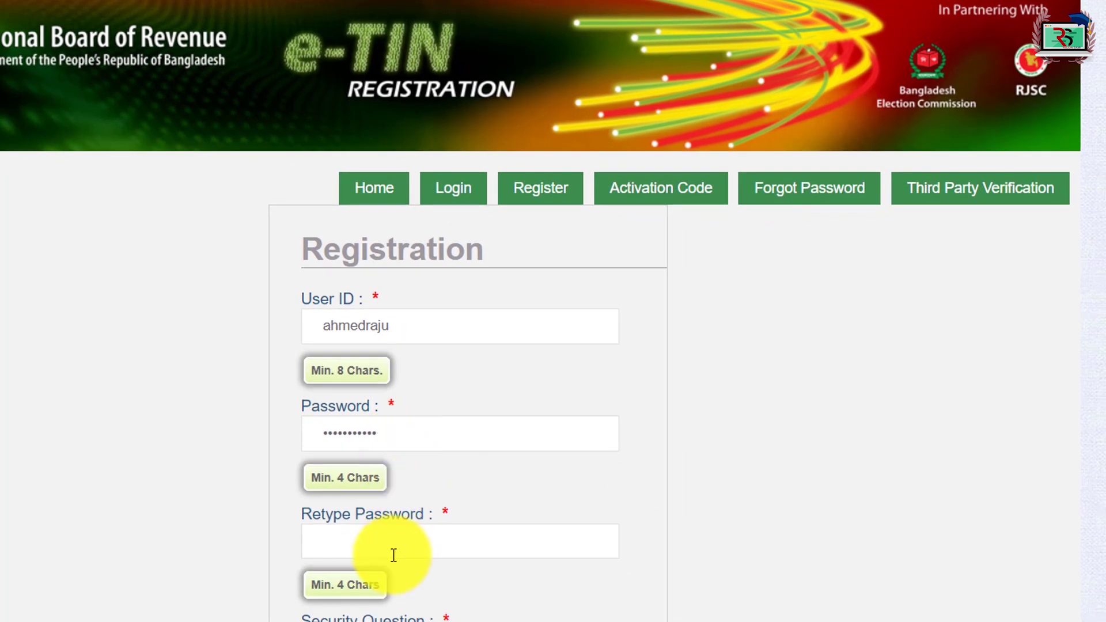
pyautogui.click(383, 547)
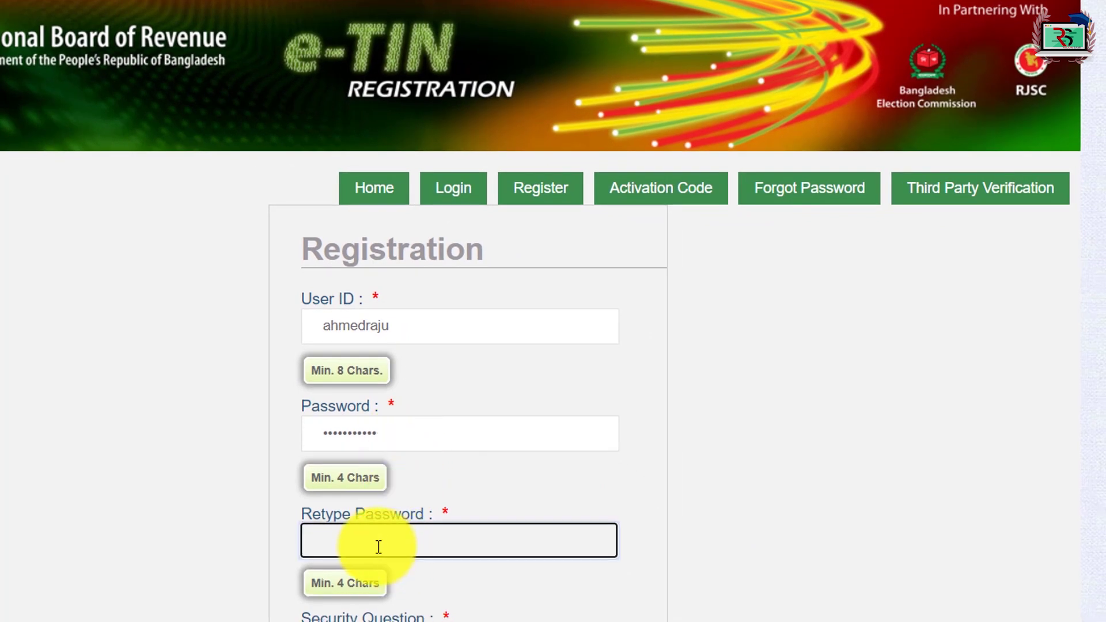
pyautogui.write('•••••••')
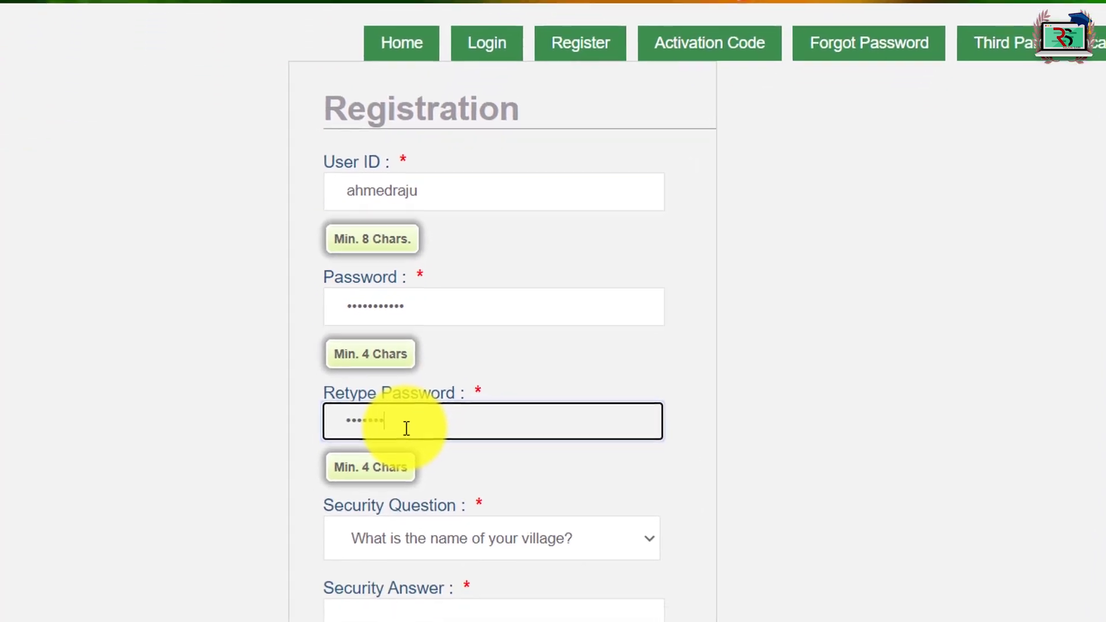
pyautogui.write('••')
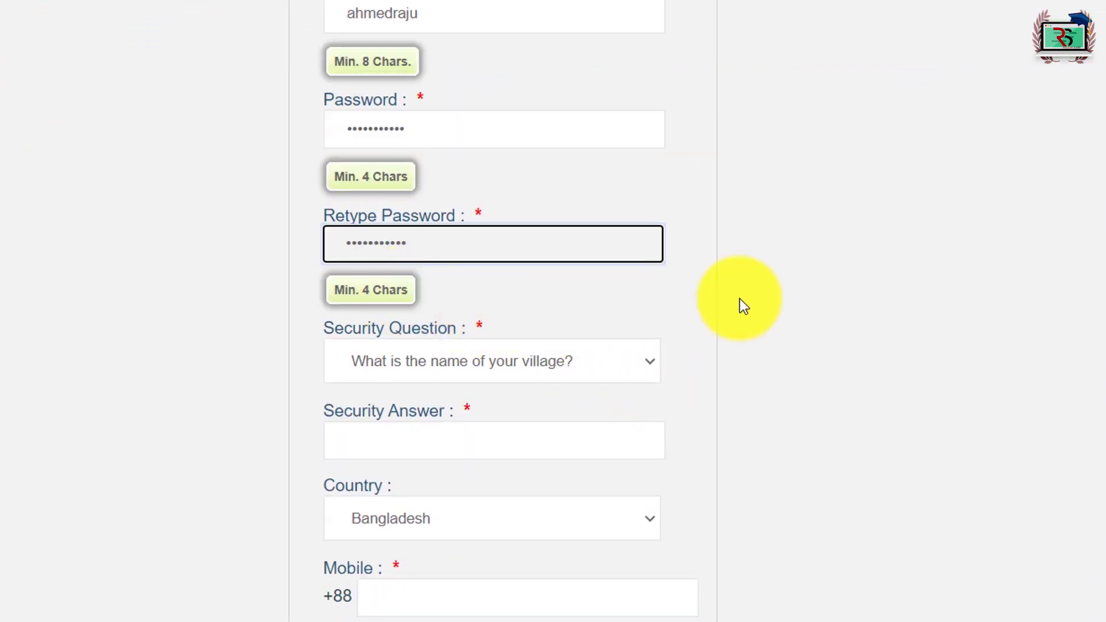
pyautogui.scroll(-1, 730, 381)
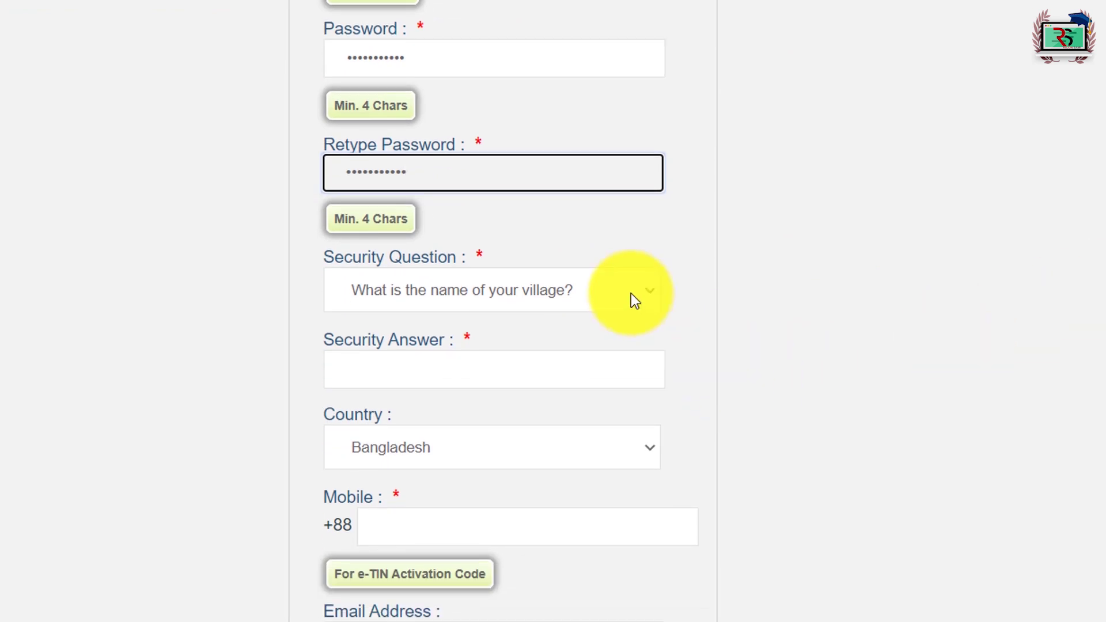
# Step: Choose 'What is your favorite color?' as the security question and type the security answer
pyautogui.click(608, 289)
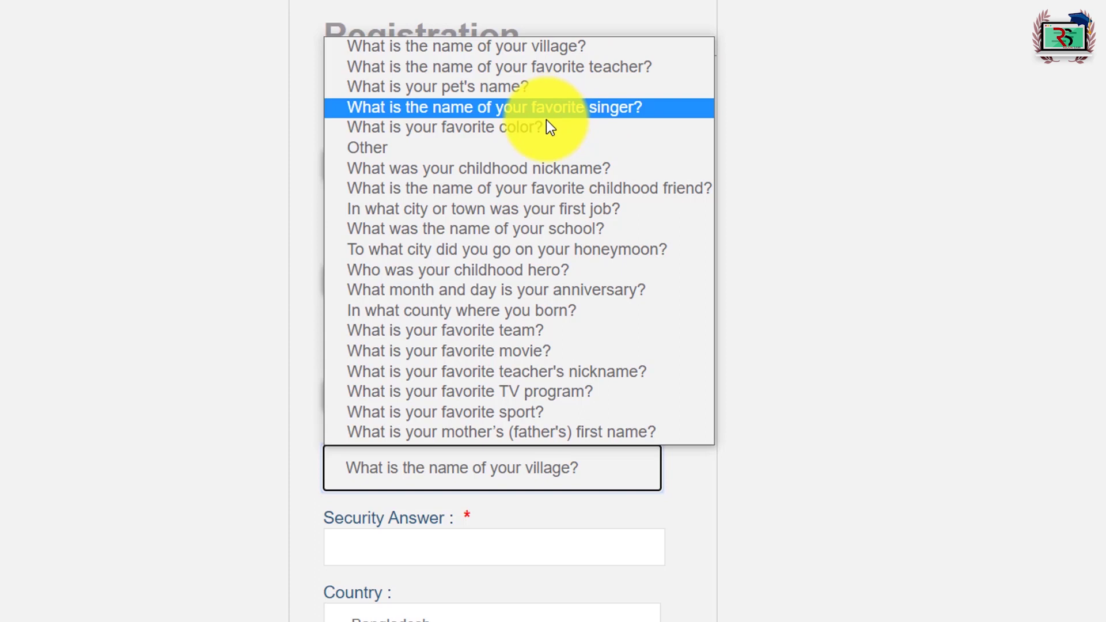
pyautogui.click(484, 128)
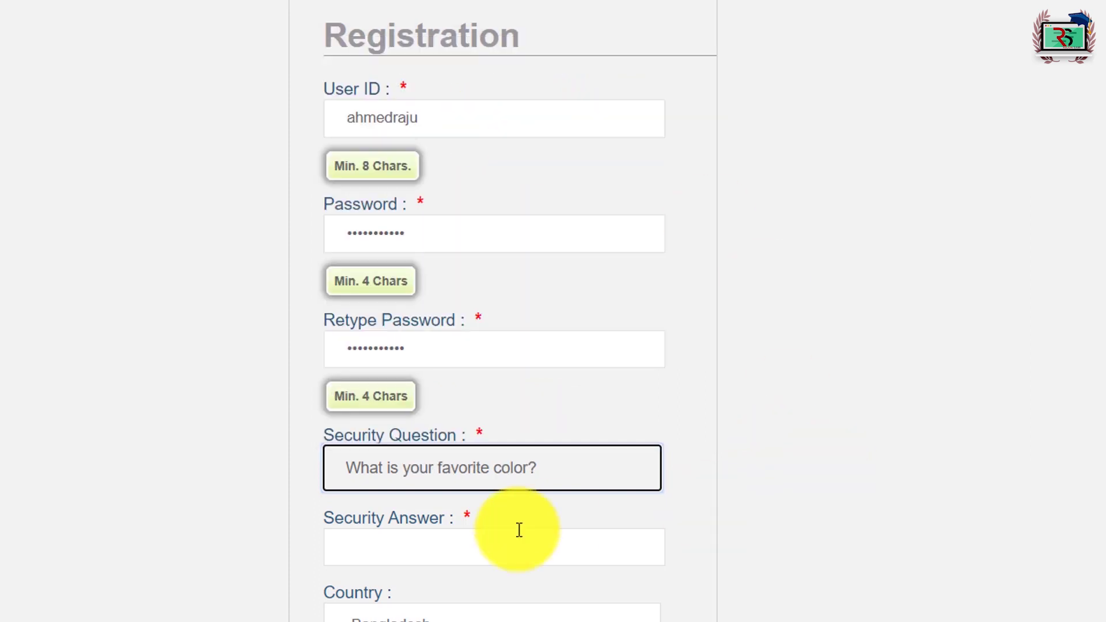
pyautogui.click(425, 534)
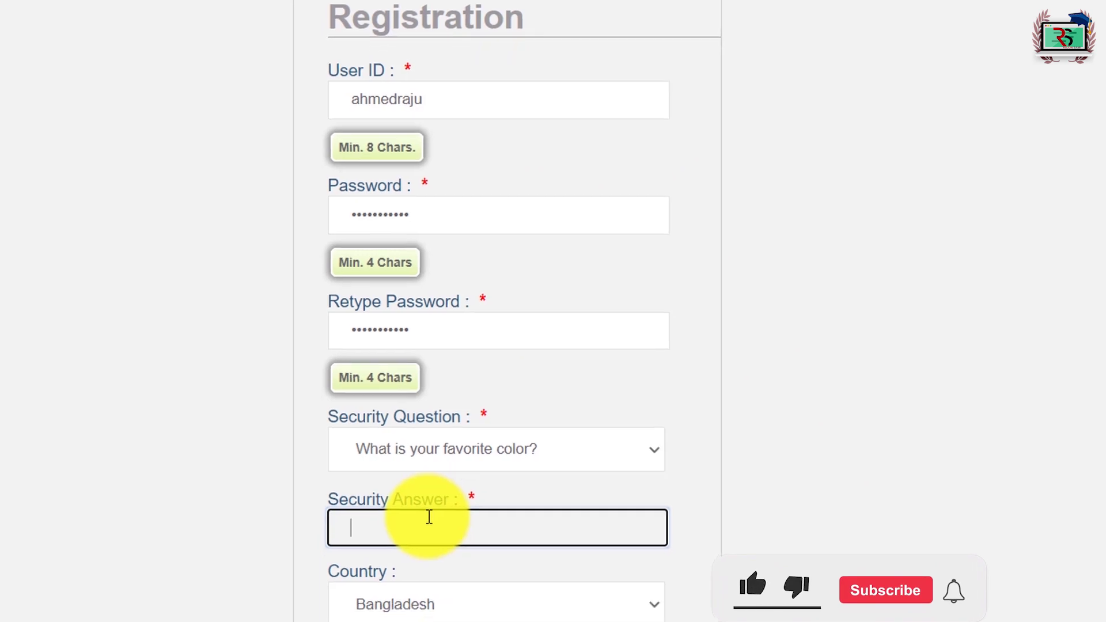
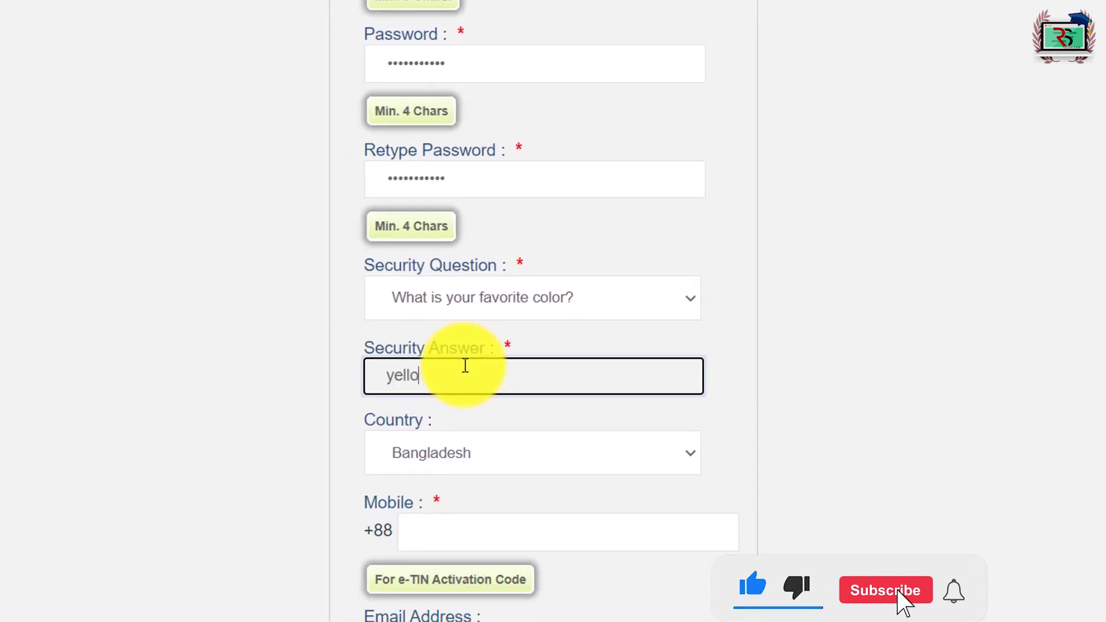
pyautogui.scroll(-2, 1097, 300)
# Step: Leave the country set to Bangladesh
pyautogui.scroll(-1, 1098, 300)
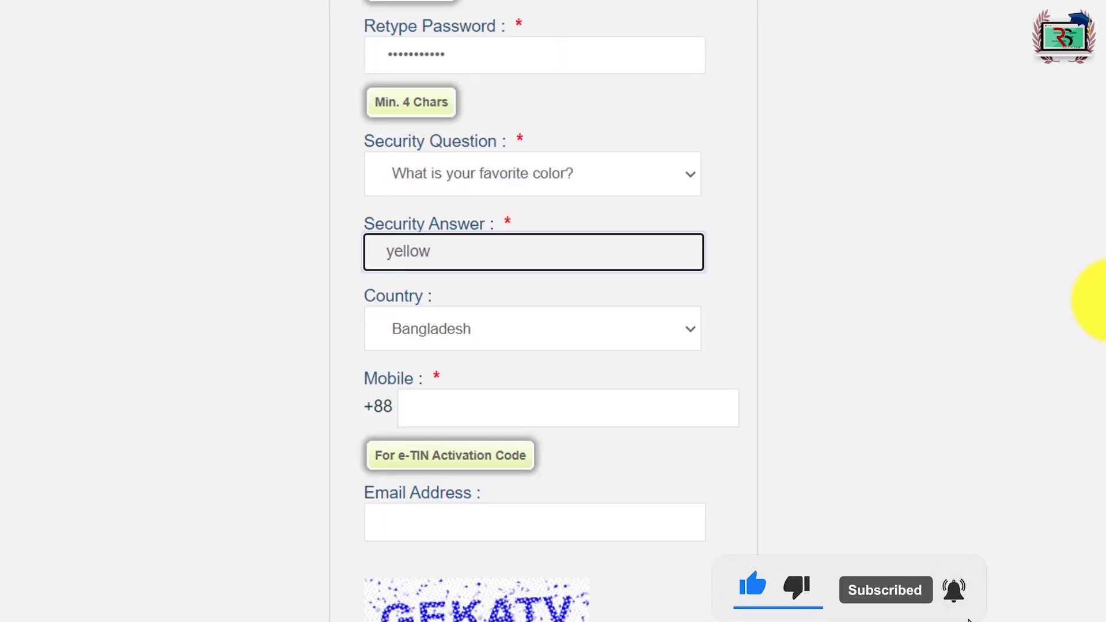
pyautogui.click(684, 338)
pyautogui.click(975, 233)
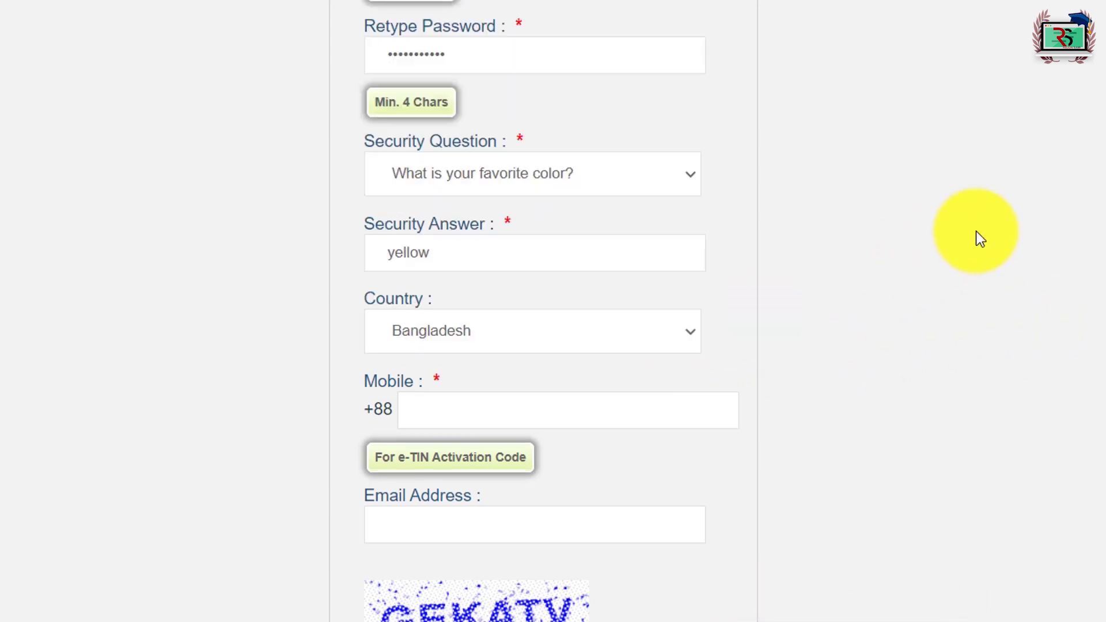
pyautogui.scroll(-2, 976, 233)
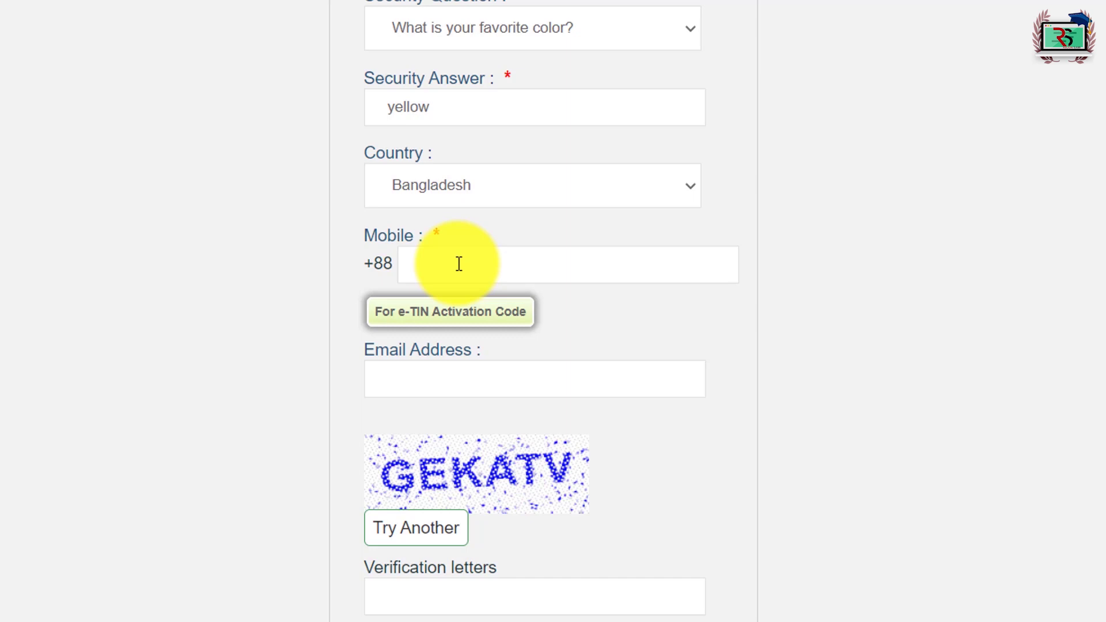
# Step: Fill in the mobile number and the contact's e-mail address
pyautogui.click(459, 263)
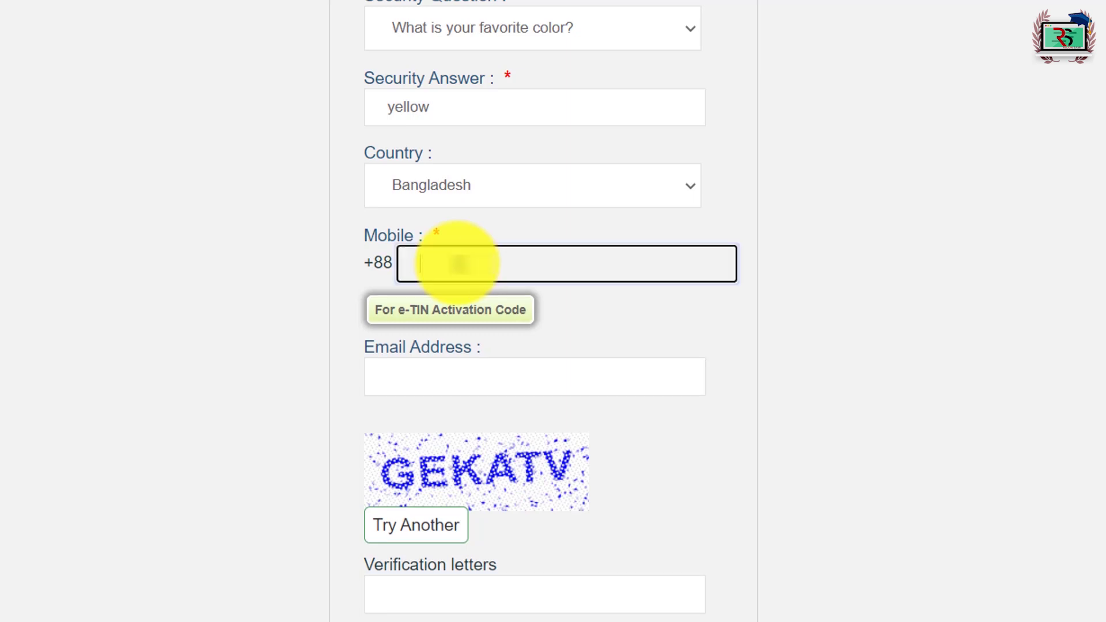
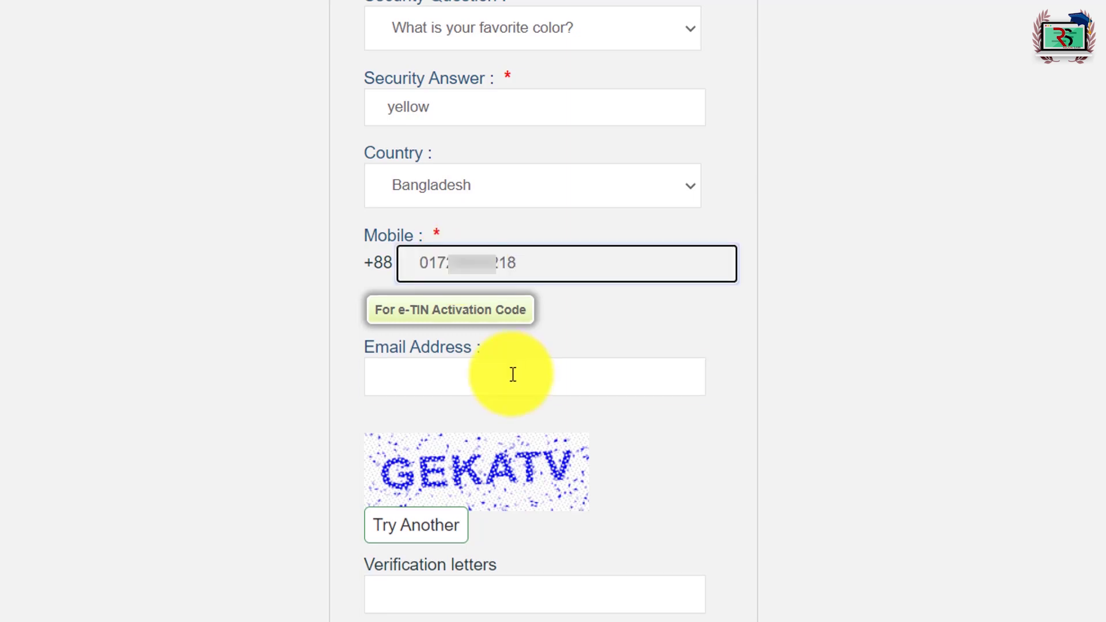
pyautogui.click(513, 375)
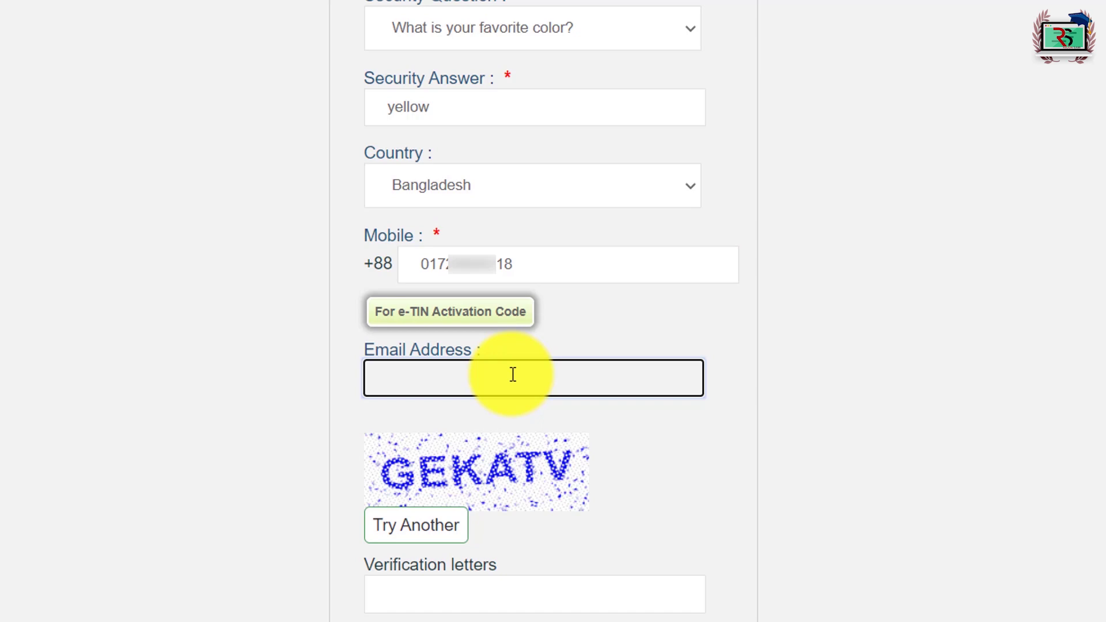
pyautogui.click(539, 408)
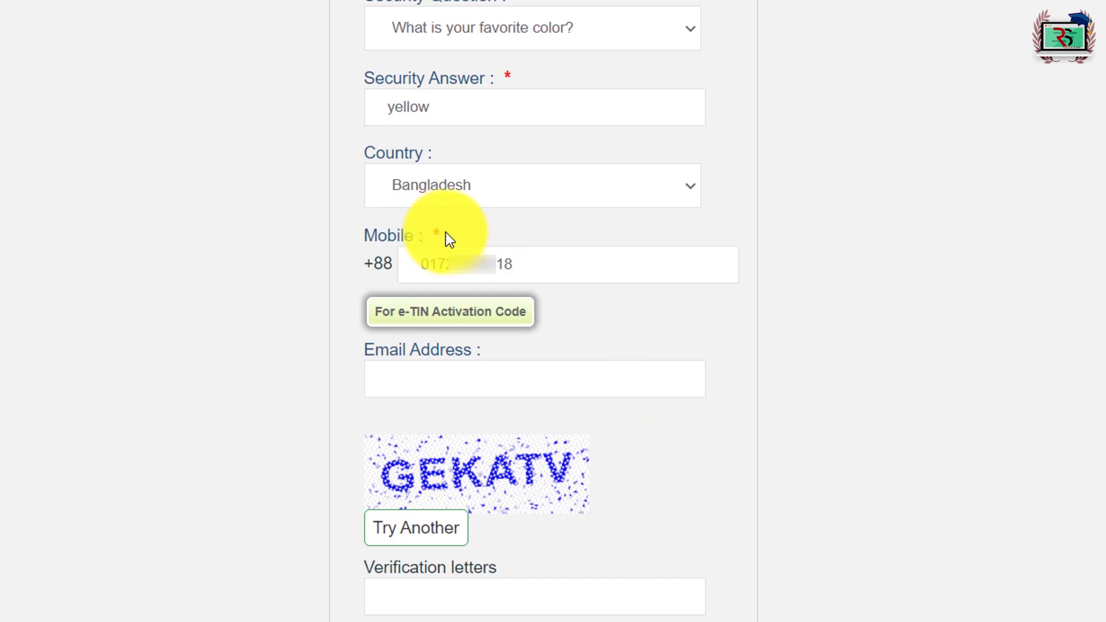
pyautogui.click(439, 377)
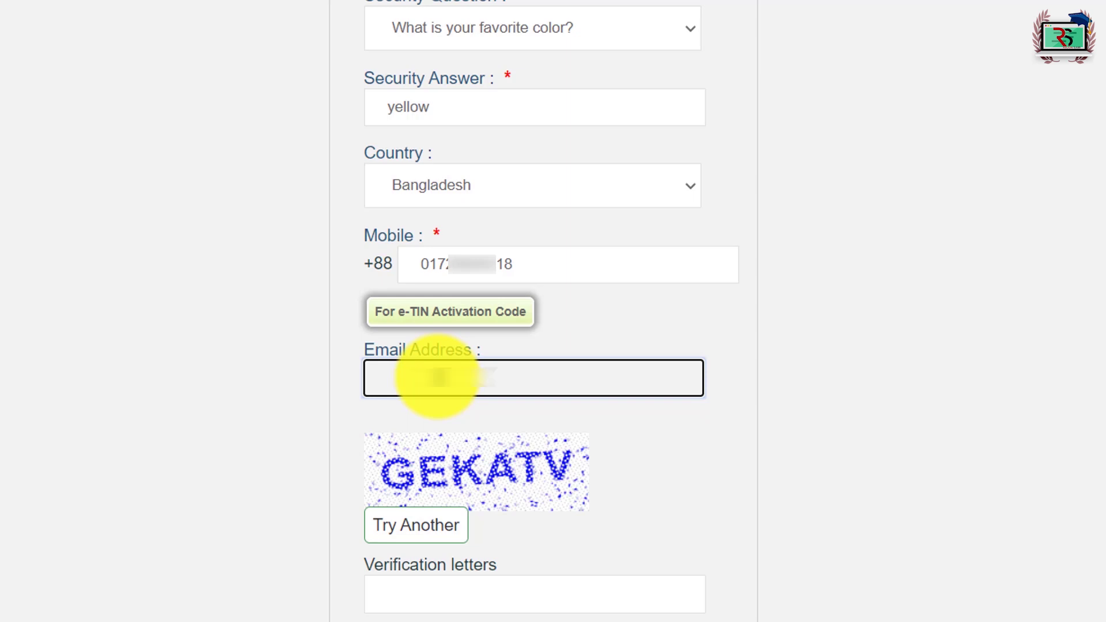
# Step: Type the displayed captcha into the Verification letters field
pyautogui.scroll(-2, 914, 353)
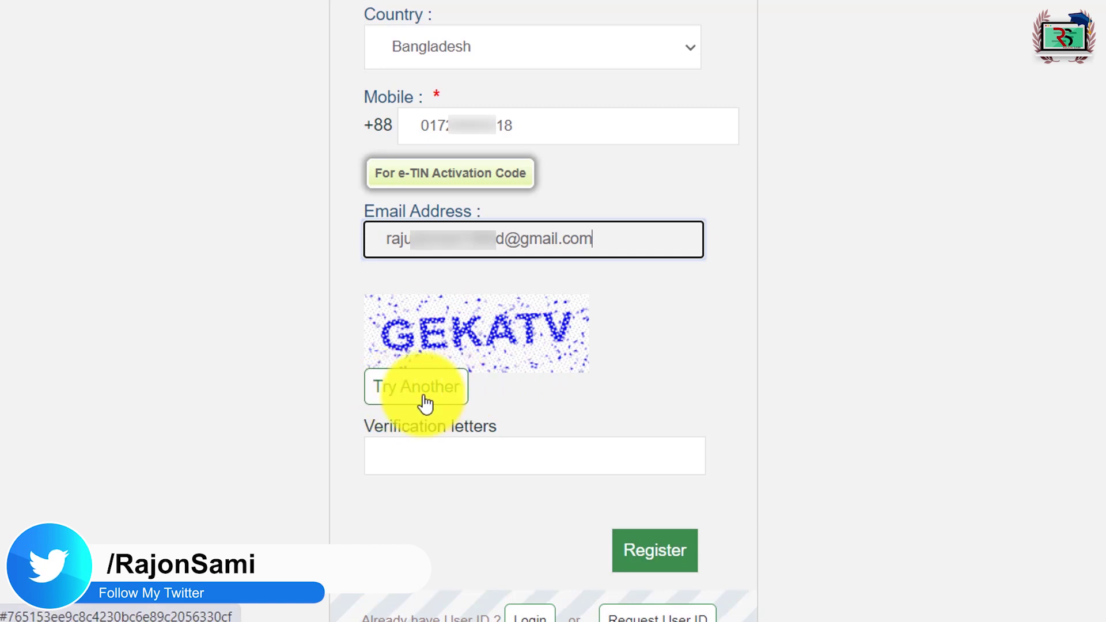
pyautogui.click(421, 458)
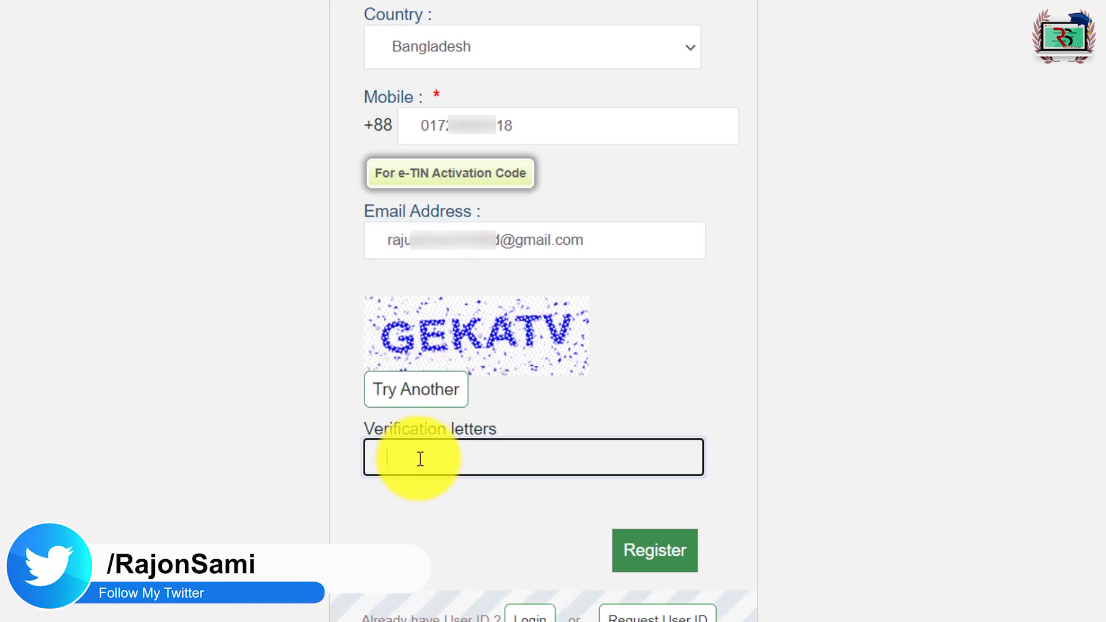
pyautogui.write('GEKATV')
pyautogui.scroll(-2, 855, 447)
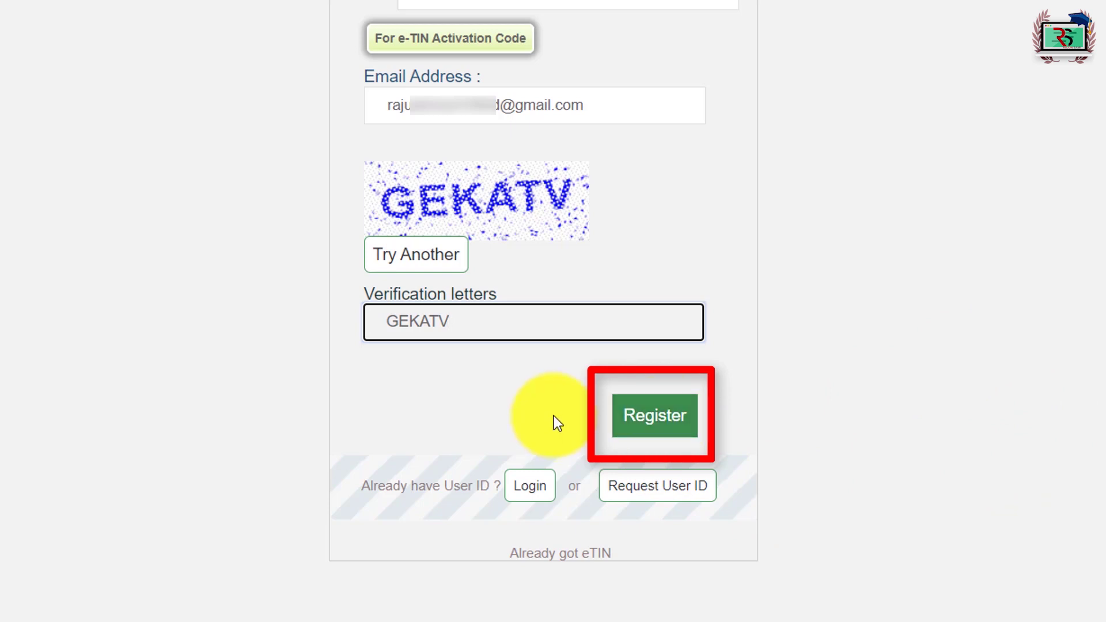
# Step: Submit the form, then append 90 to the user ID reported as already existing
pyautogui.click(652, 427)
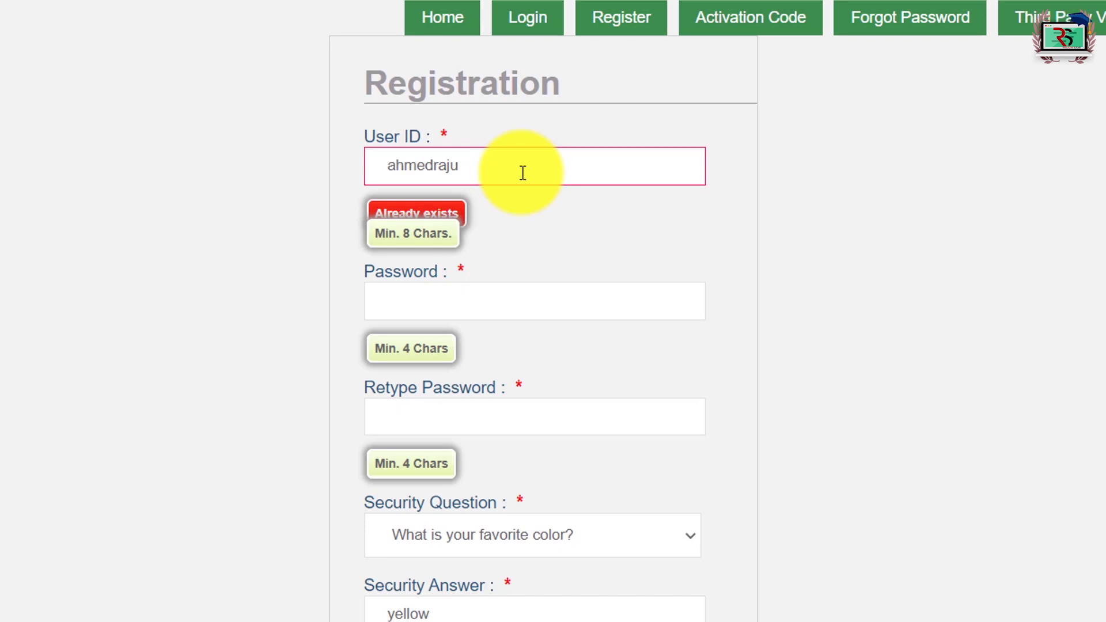
pyautogui.click(522, 173)
pyautogui.write('90')
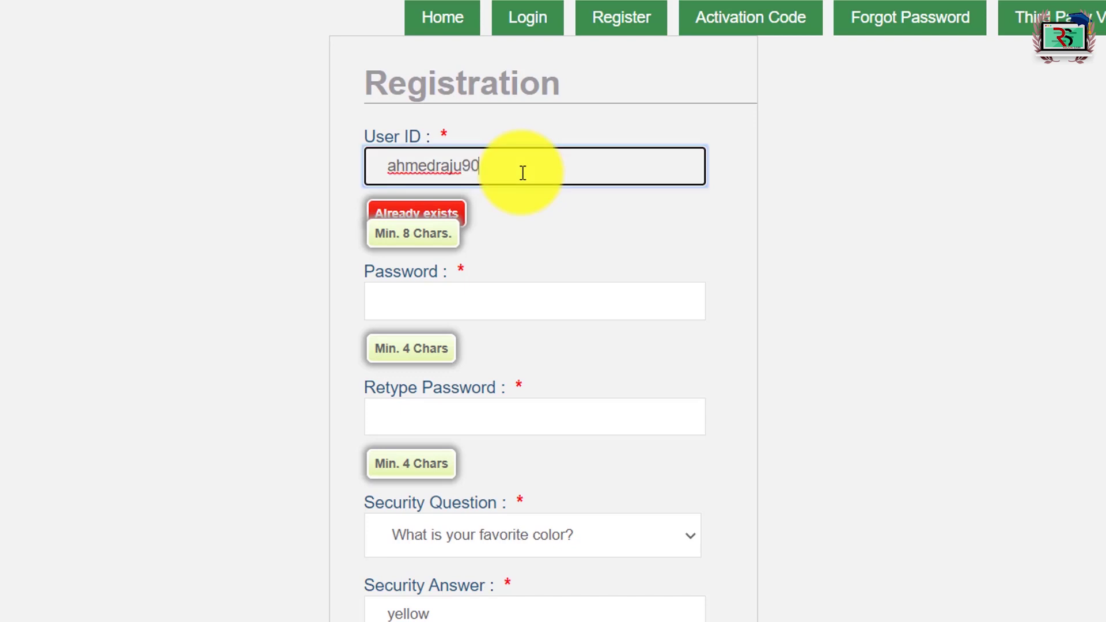
pyautogui.scroll(-2, 434, 242)
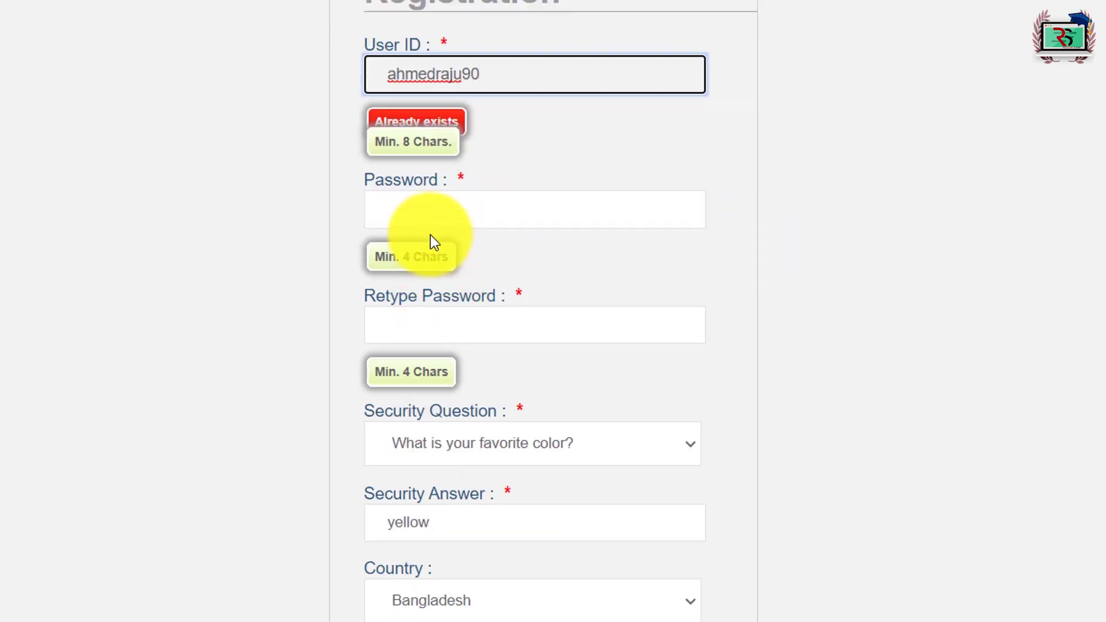
# Step: Enter the new account password in both Password and Retype Password
pyautogui.click(438, 208)
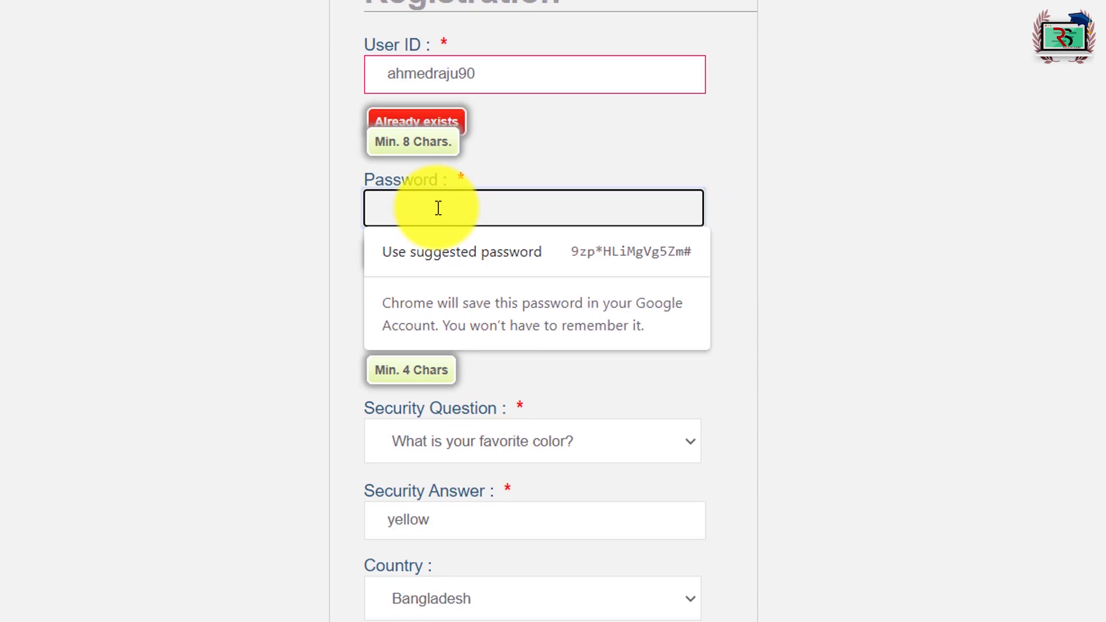
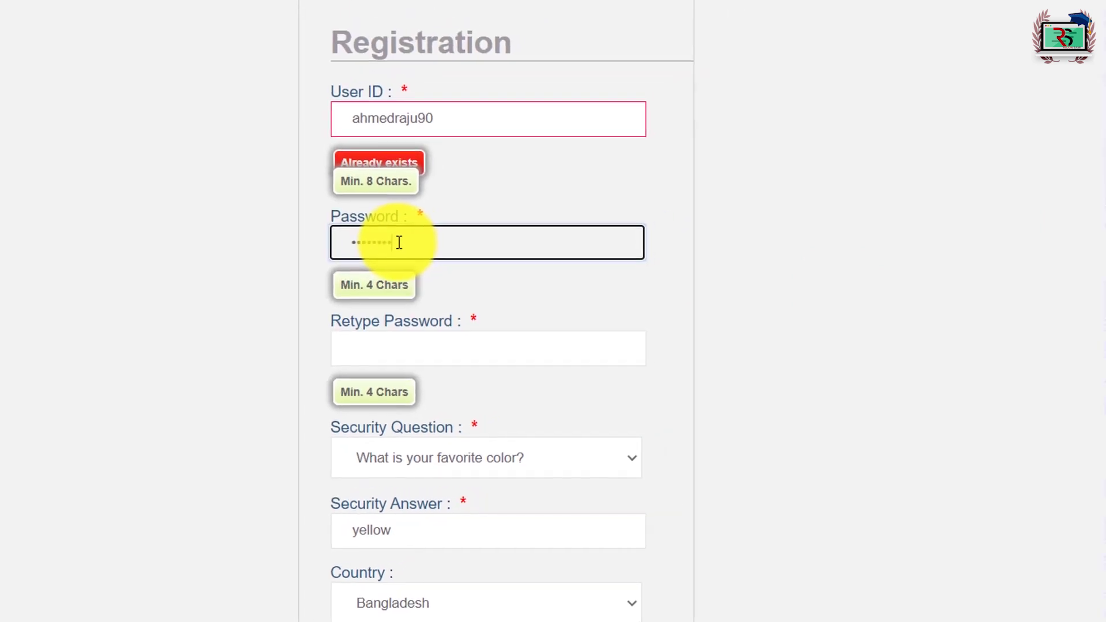
pyautogui.click(546, 314)
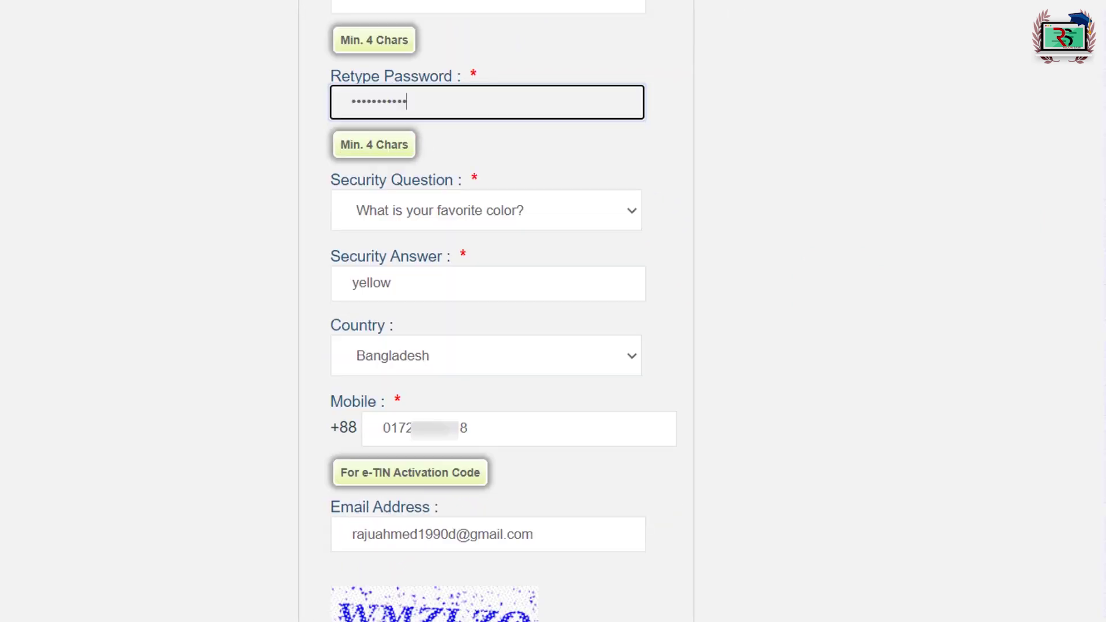
pyautogui.scroll(-3, 501, 311)
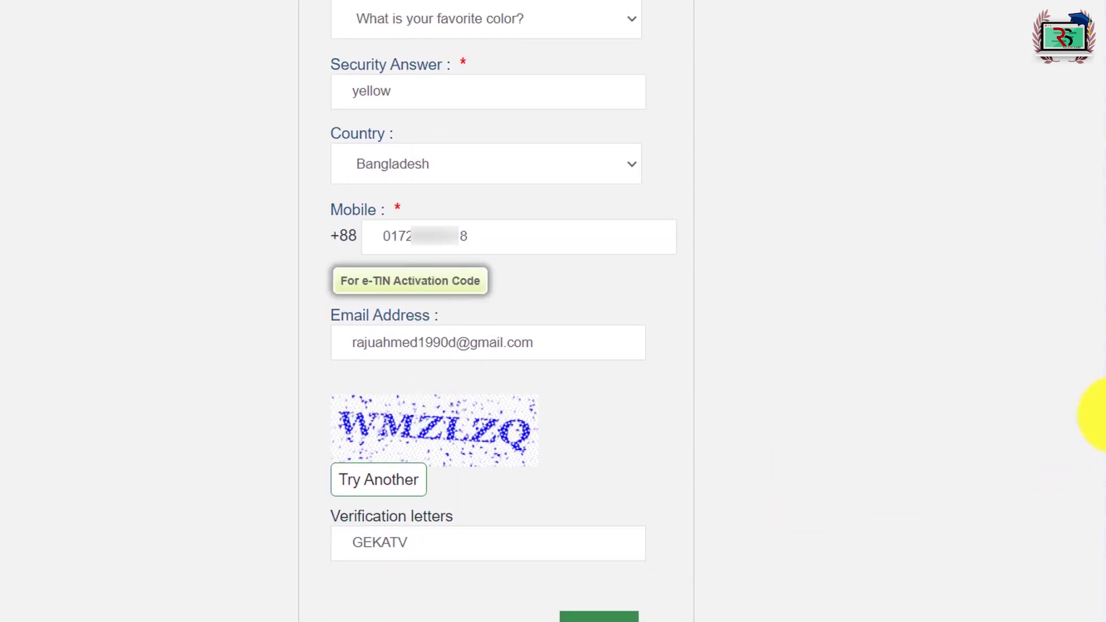
pyautogui.scroll(-2, 395, 449)
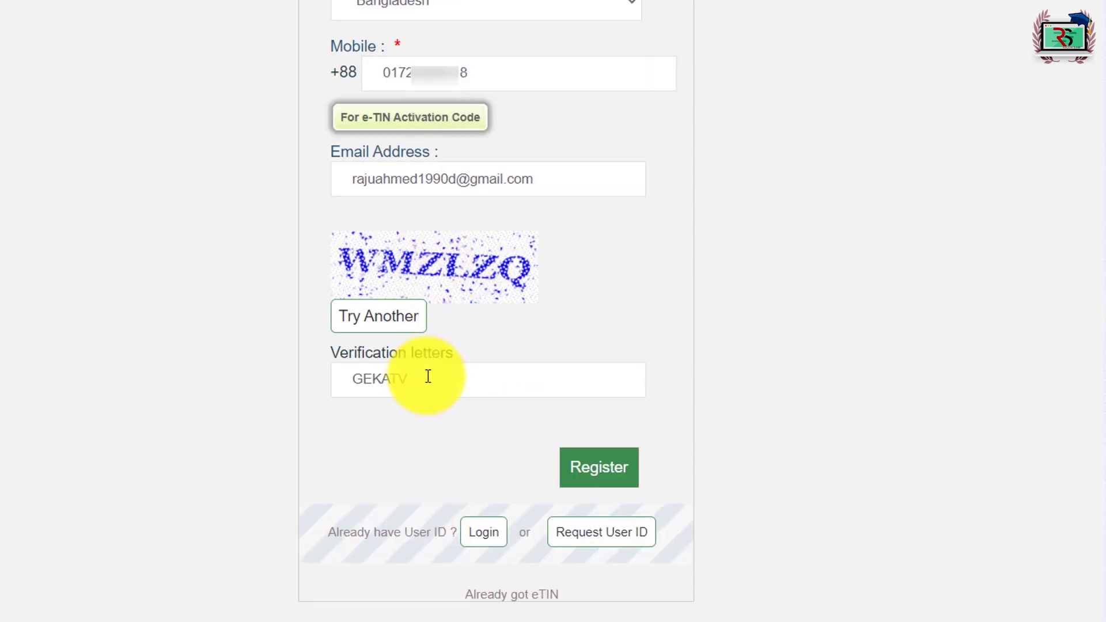
# Step: Replace the verification letters with the new captcha and resubmit the registration
pyautogui.moveTo(425, 375); pyautogui.dragTo(356, 377)
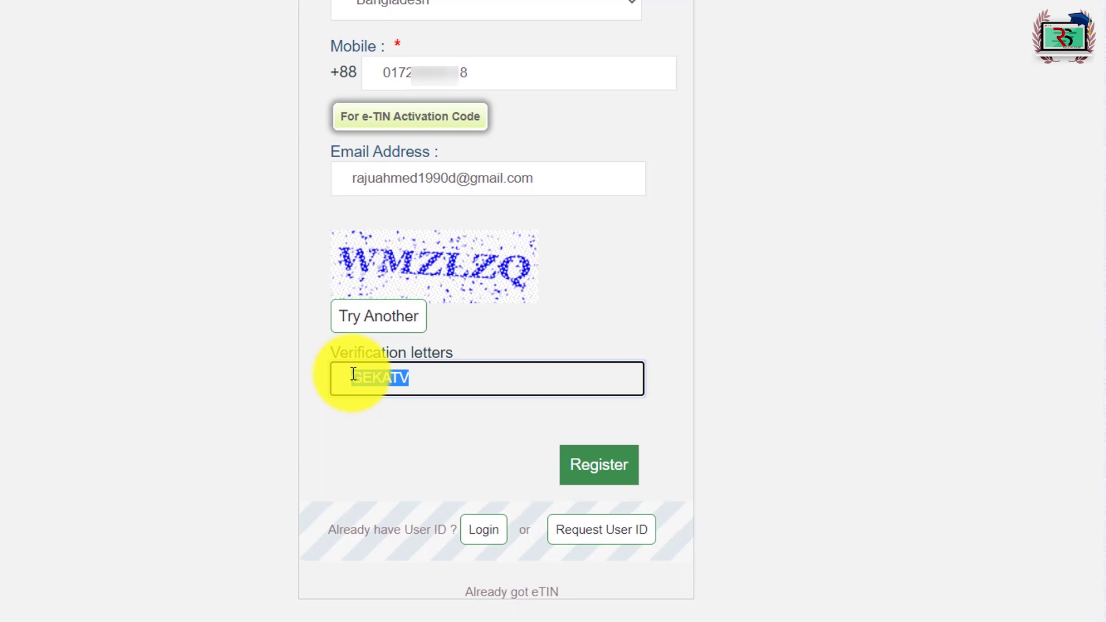
pyautogui.write('WMZLZQ')
pyautogui.click(609, 476)
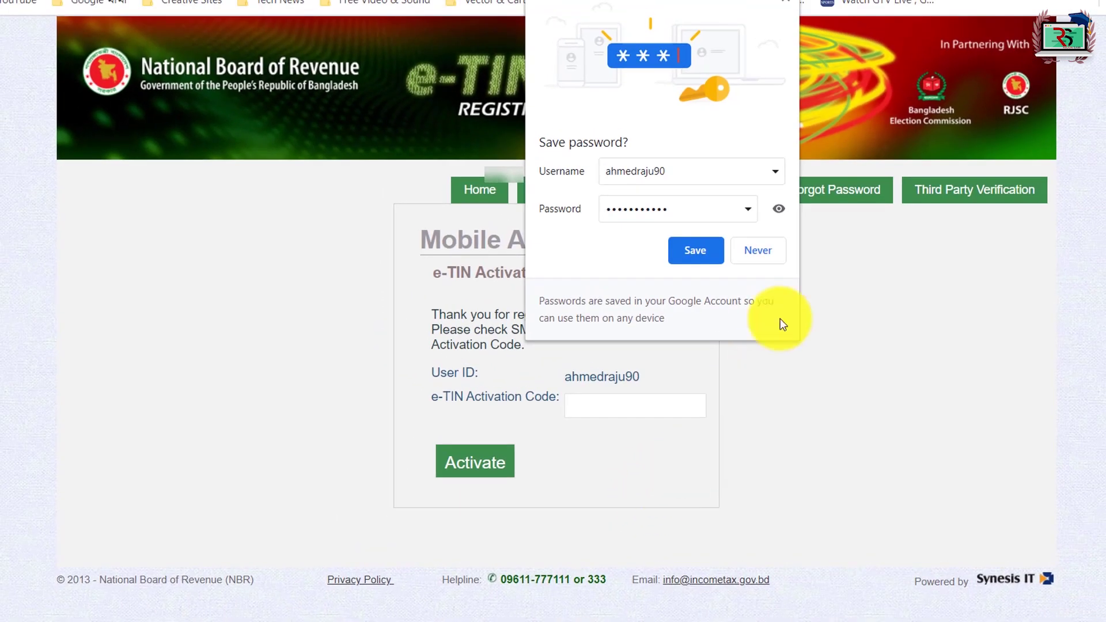
# Step: Decline Chrome's password saving and activate the account with the SMS activation code
pyautogui.click(761, 252)
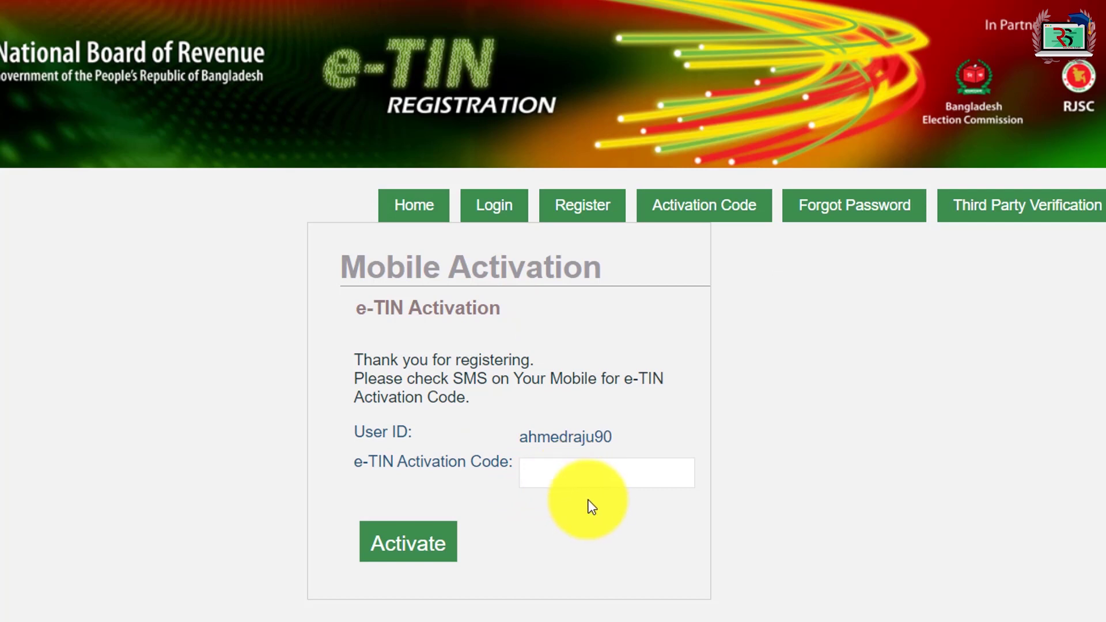
pyautogui.click(596, 478)
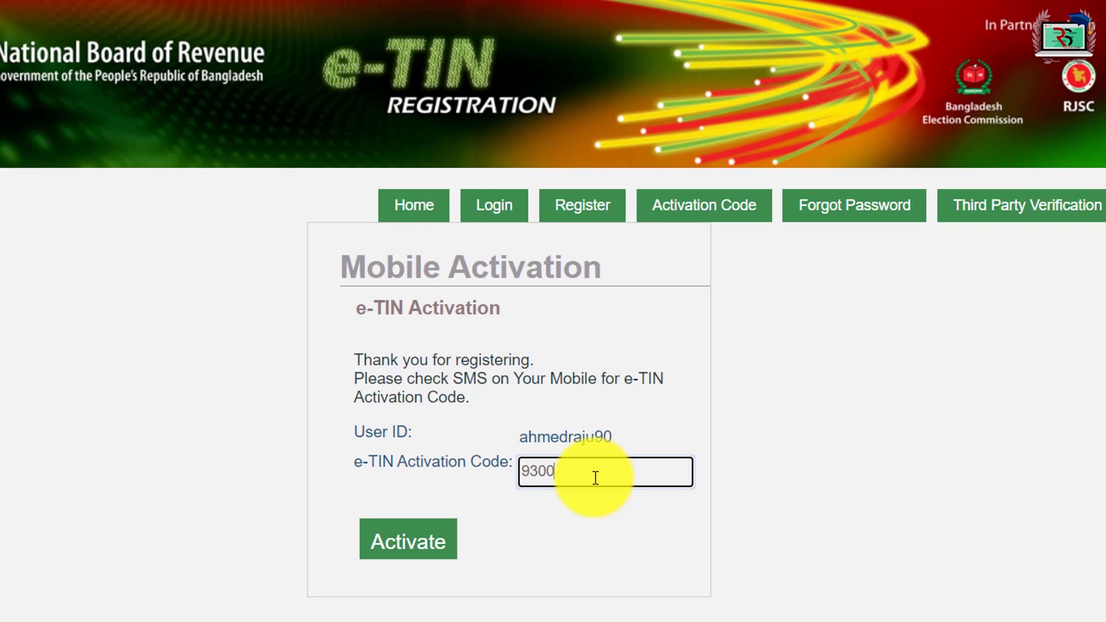
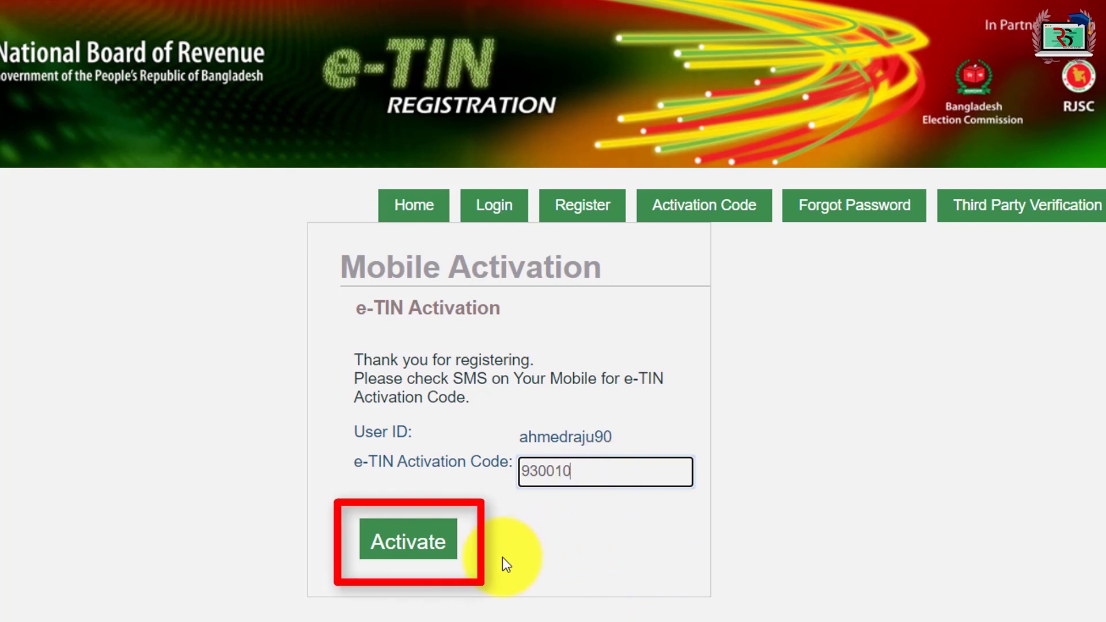
pyautogui.click(412, 557)
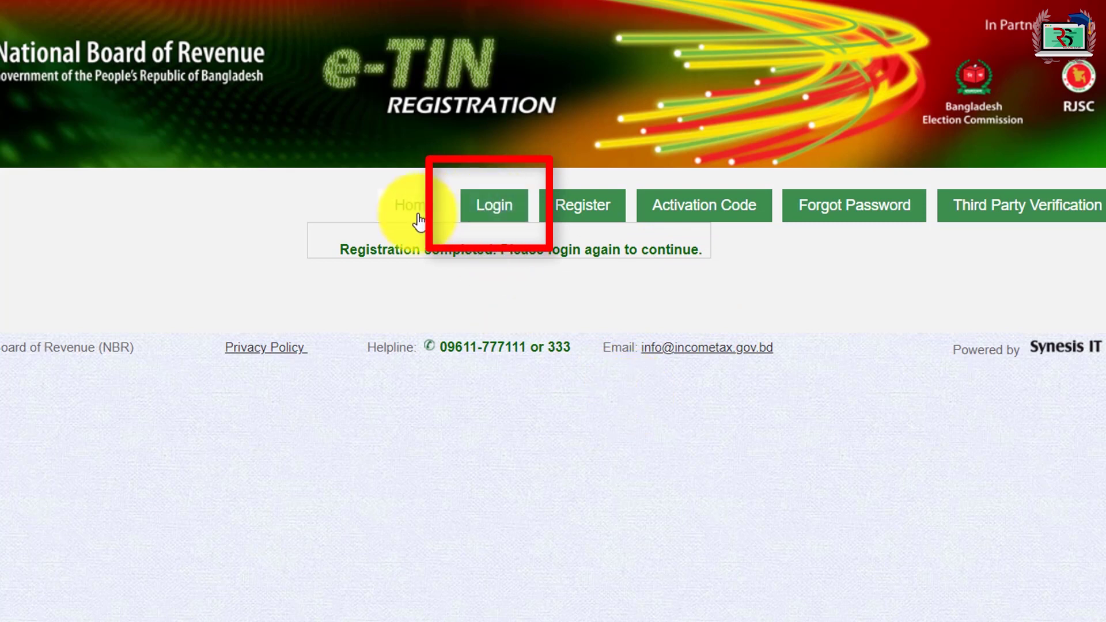
# Step: Log in with the newly registered user ID, picked from autocomplete, and its password
pyautogui.click(495, 207)
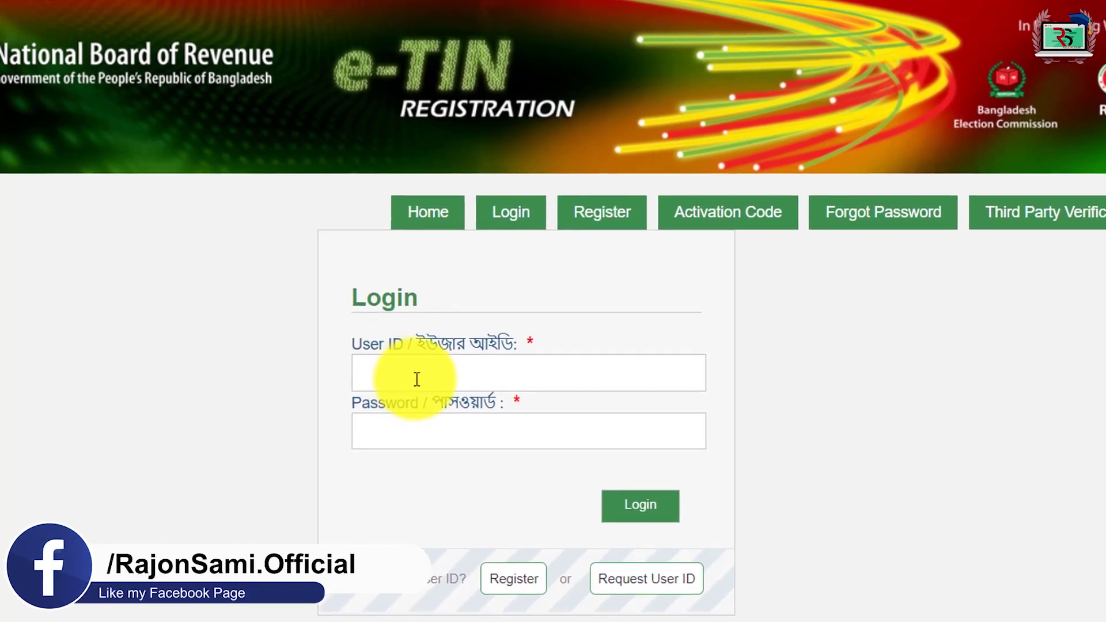
pyautogui.click(424, 374)
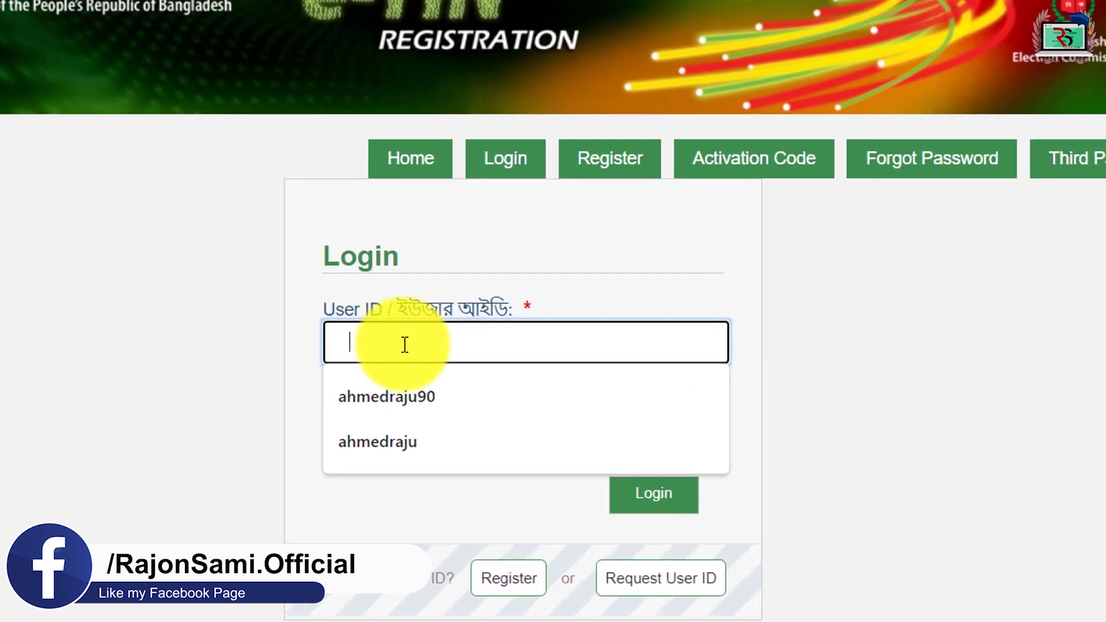
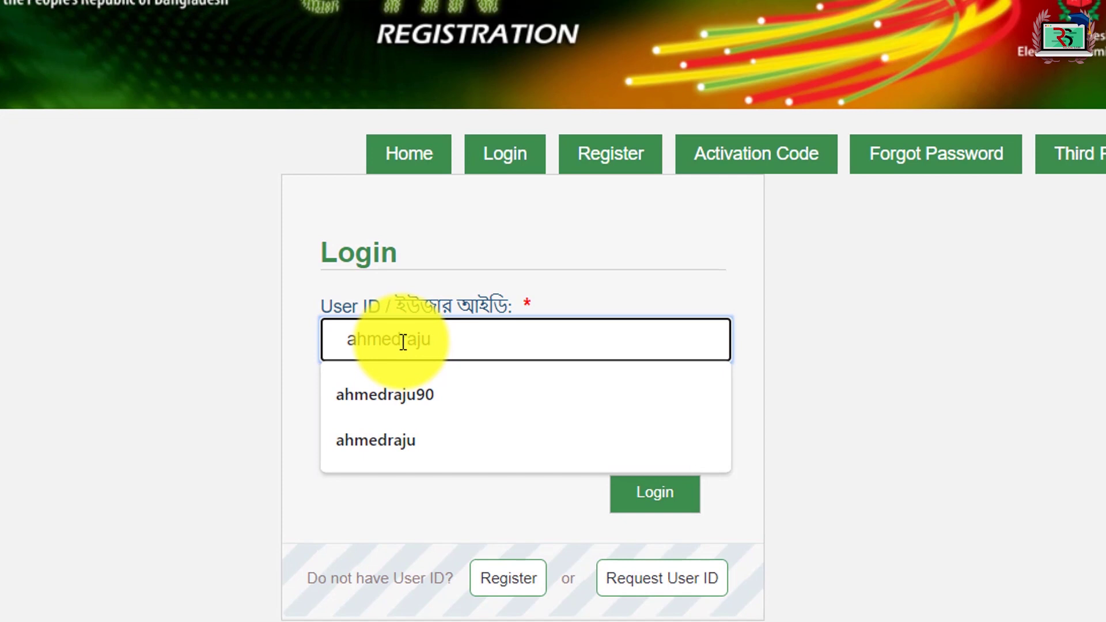
pyautogui.click(385, 395)
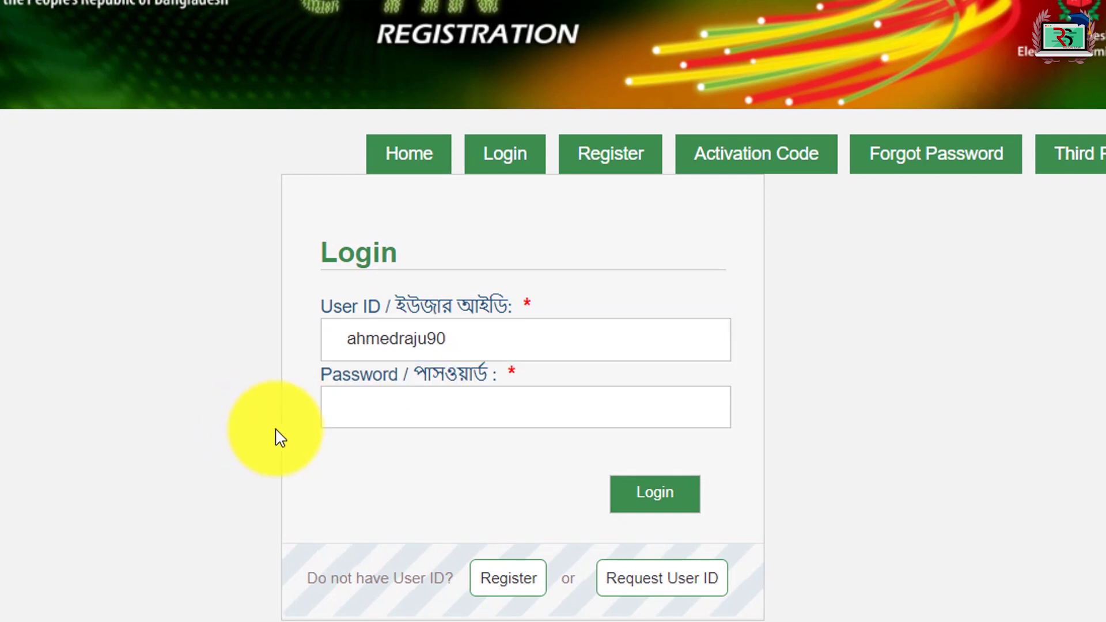
pyautogui.click(423, 400)
pyautogui.write('••••')
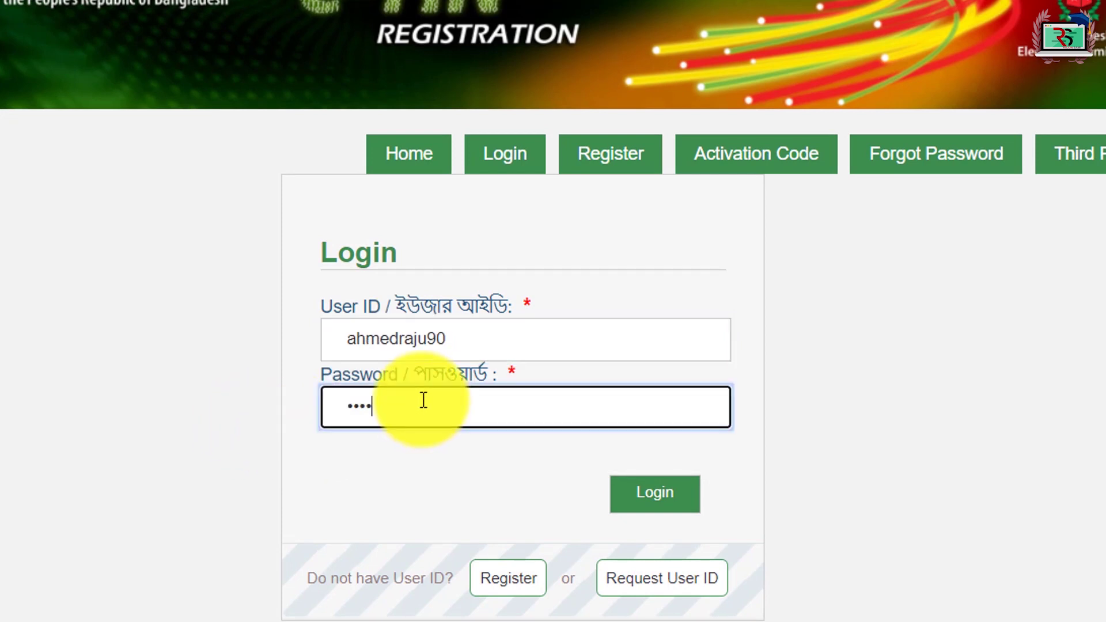
pyautogui.write('•••••••')
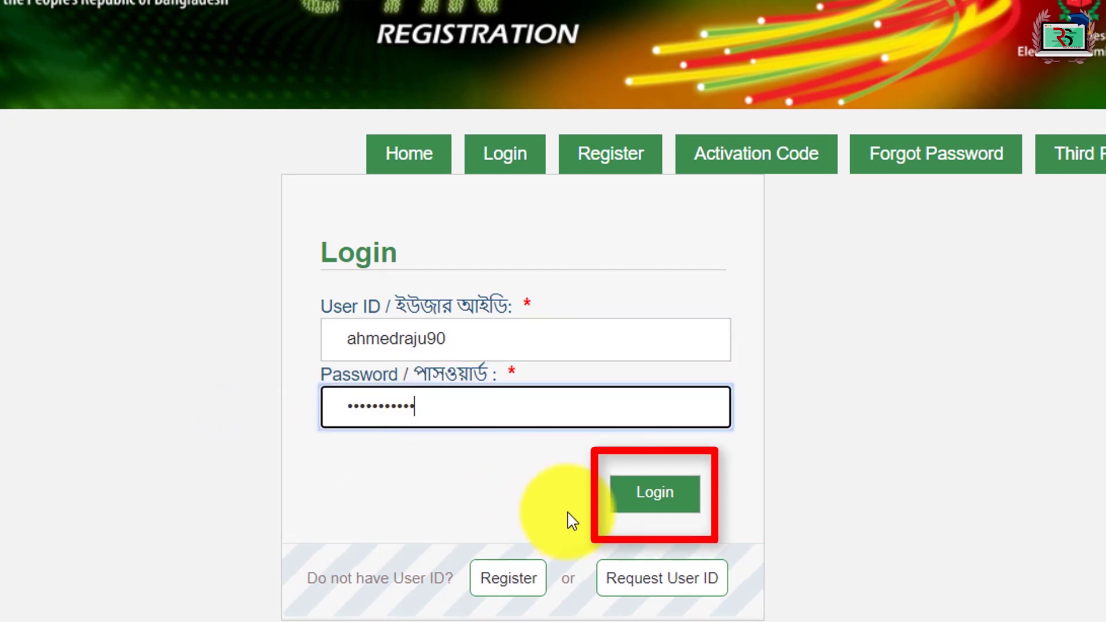
pyautogui.click(654, 507)
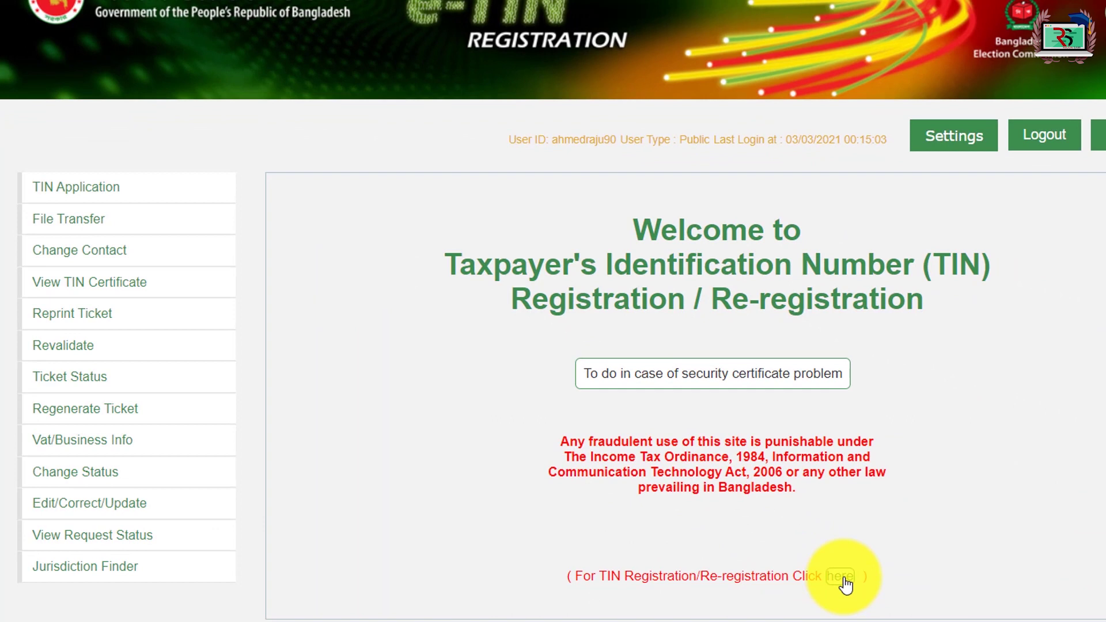
# Step: Open the TIN Application form from the sidebar and close the duplicate tab
pyautogui.rightClick(843, 578)
pyautogui.click(960, 387)
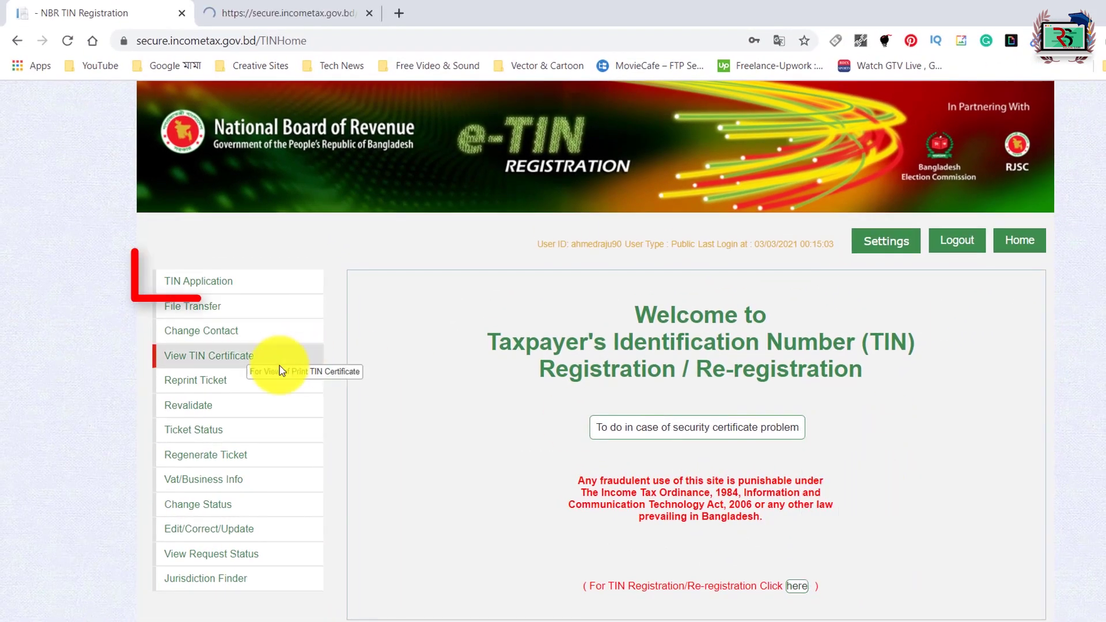
pyautogui.click(202, 288)
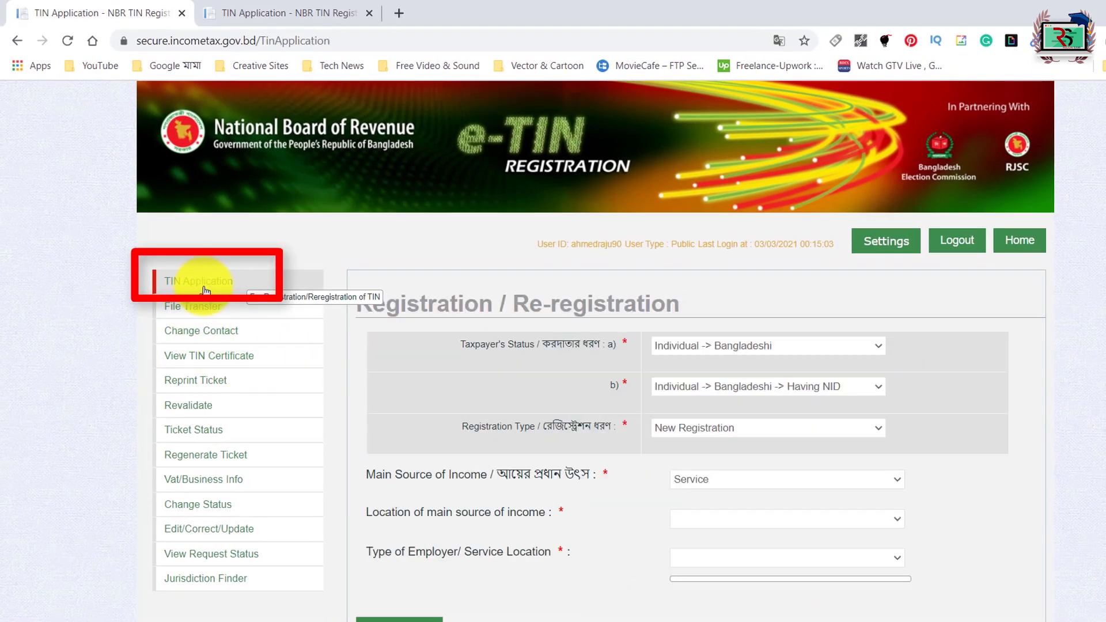
pyautogui.click(276, 17)
pyautogui.click(369, 13)
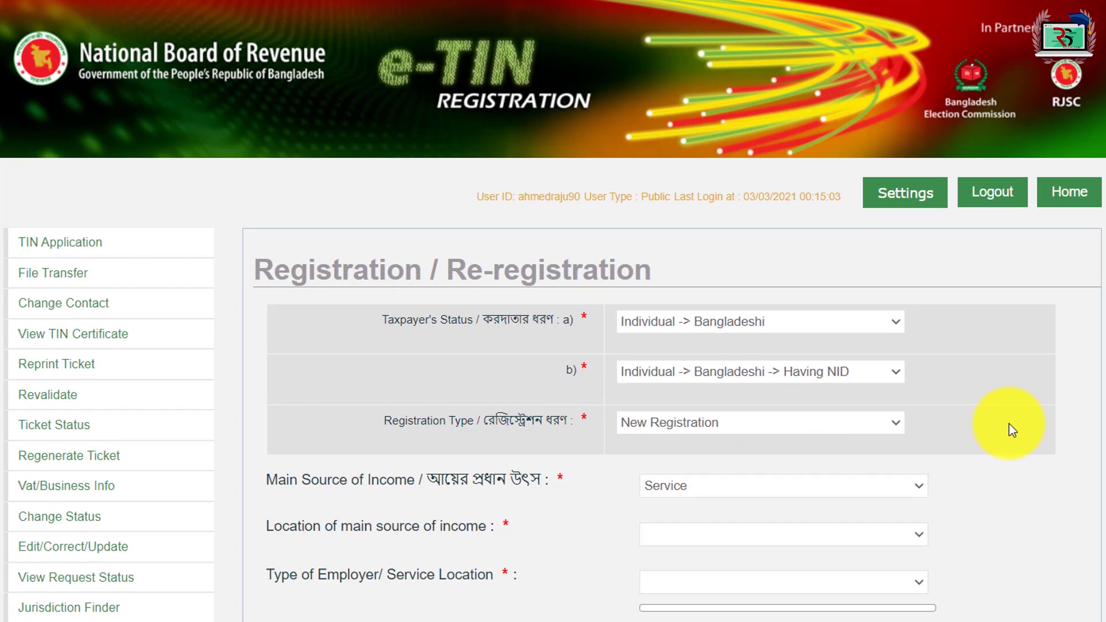
# Step: Keep status Individual -> Bangladeshi, Having NID, and choose New Registration as registration type
pyautogui.scroll(-1, 1089, 341)
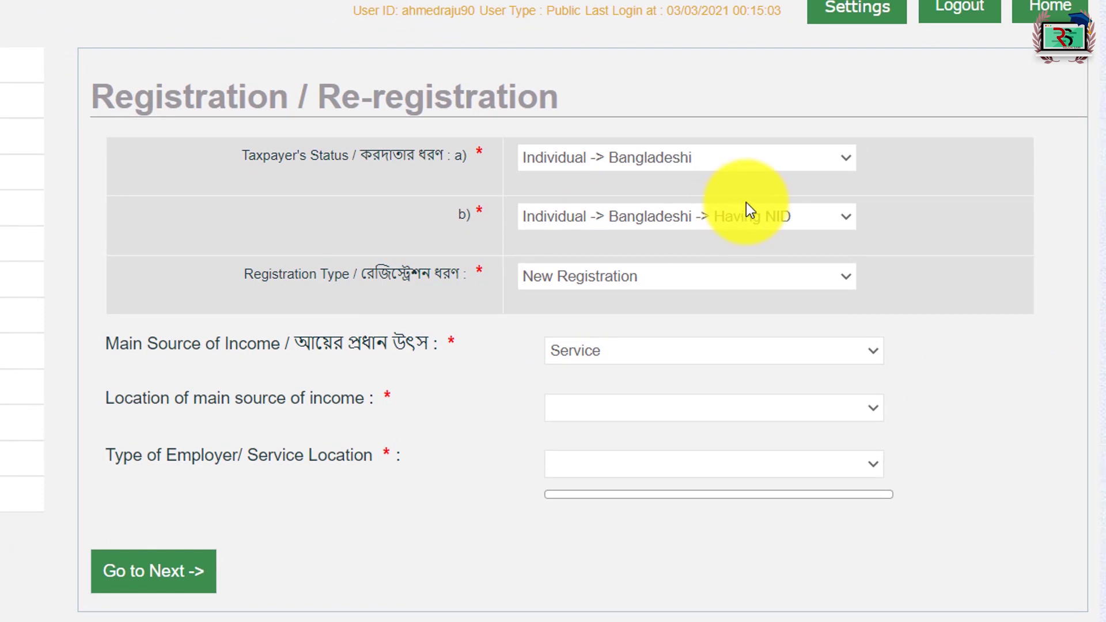
pyautogui.click(599, 158)
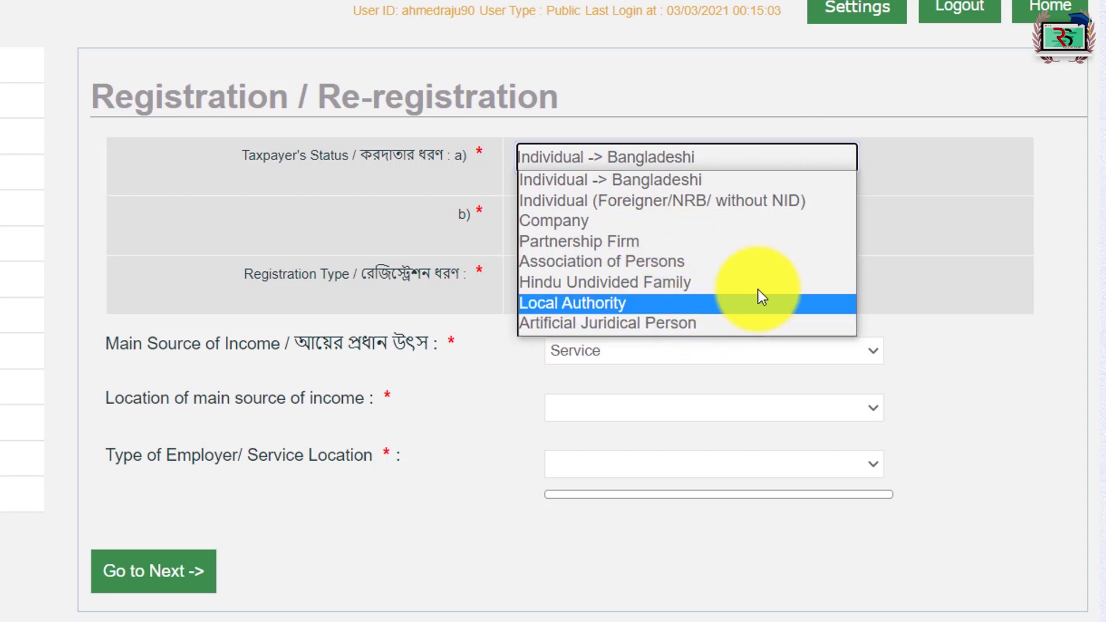
pyautogui.click(1088, 179)
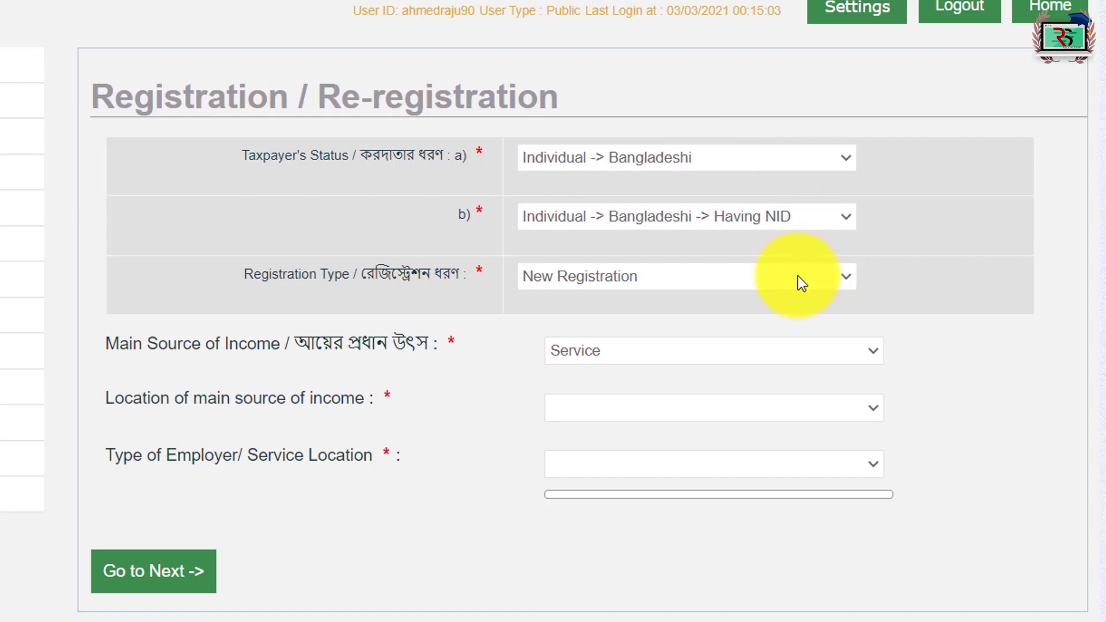
pyautogui.click(831, 224)
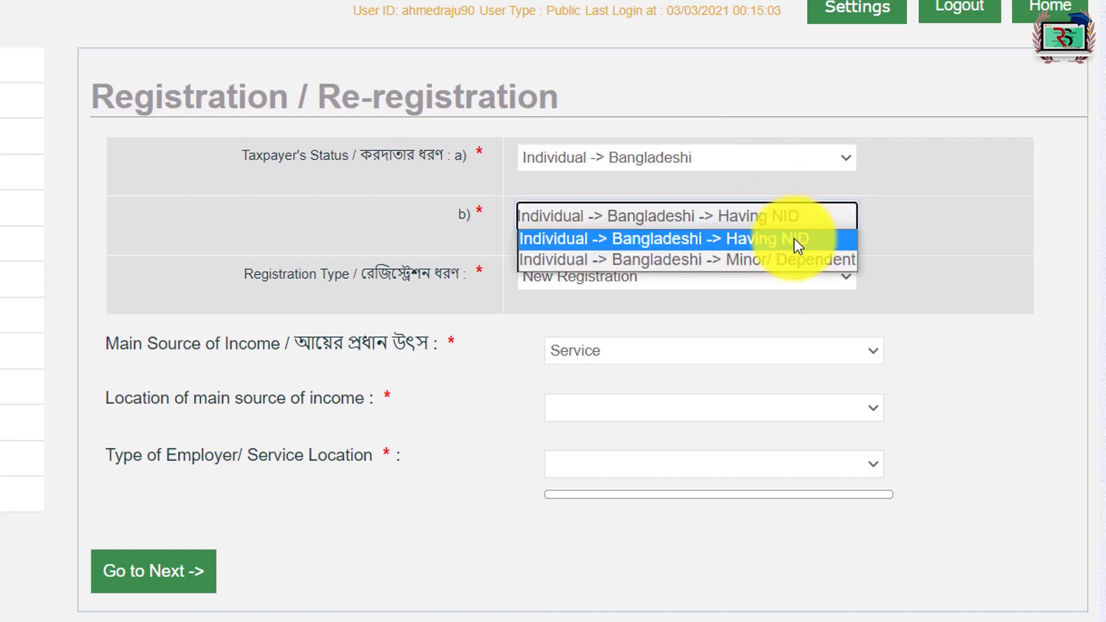
pyautogui.click(627, 322)
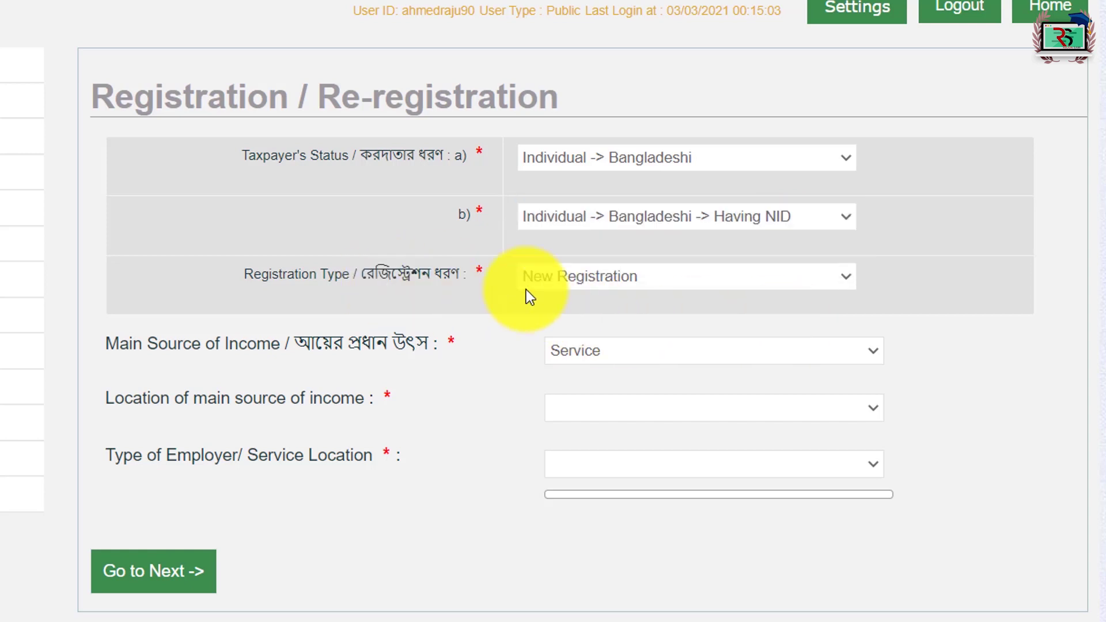
pyautogui.click(832, 282)
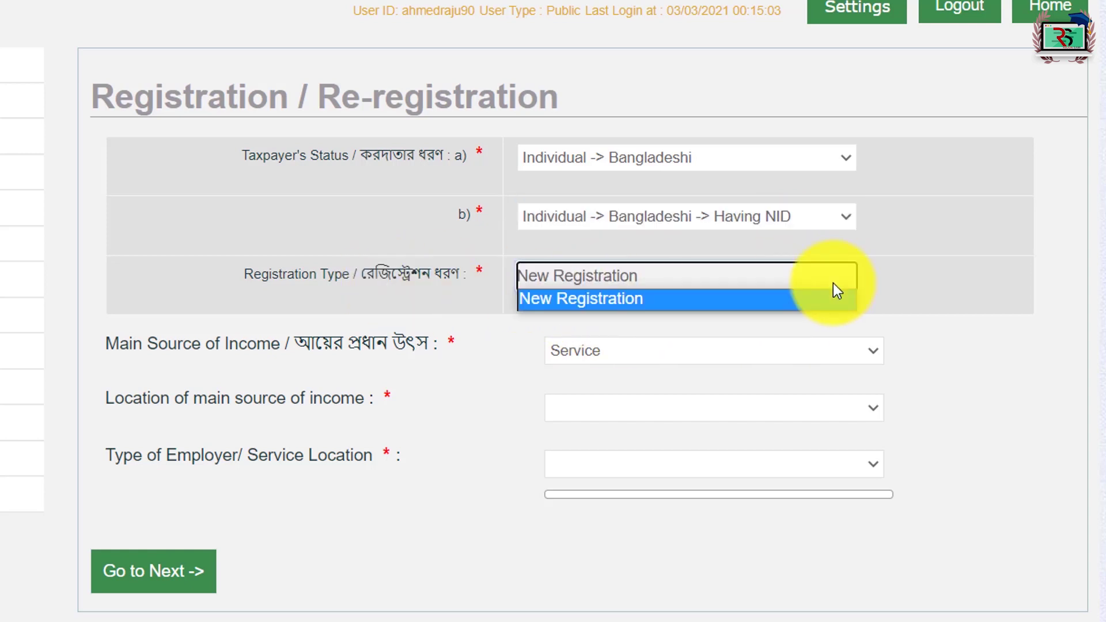
pyautogui.click(606, 298)
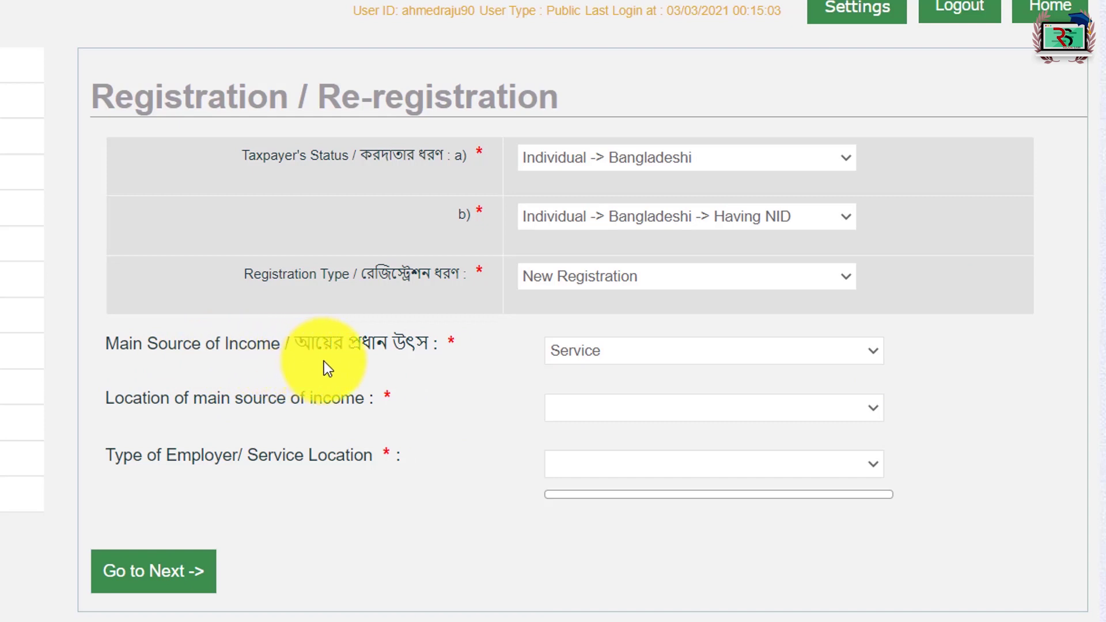
# Step: Keep Service as the main income source and set the income location to Dhaka
pyautogui.click(860, 358)
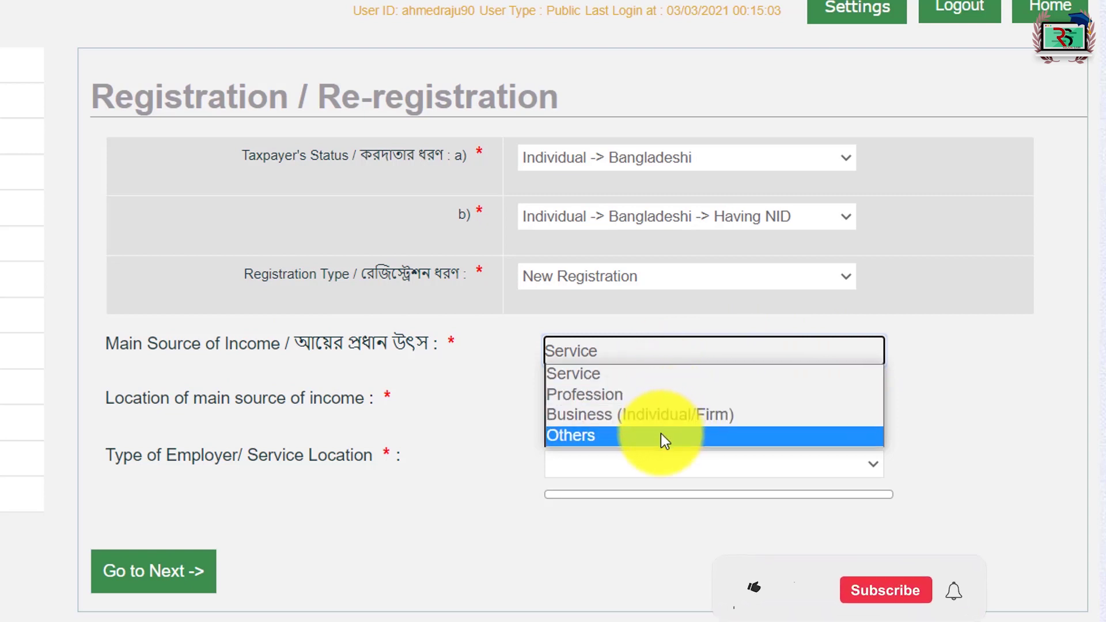
pyautogui.click(807, 375)
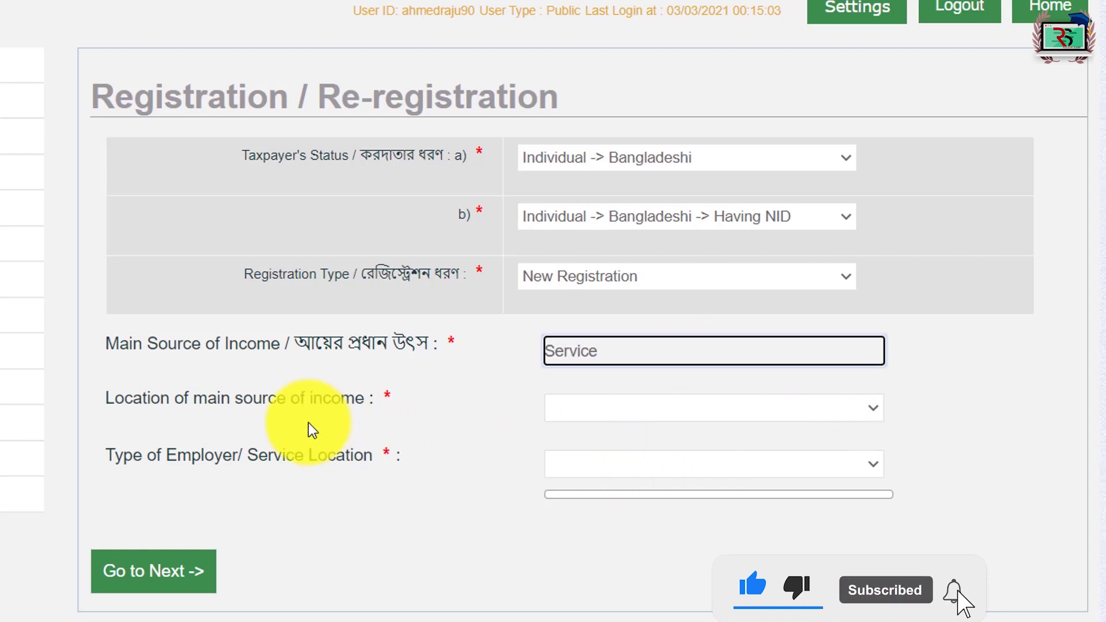
pyautogui.press('Tab')
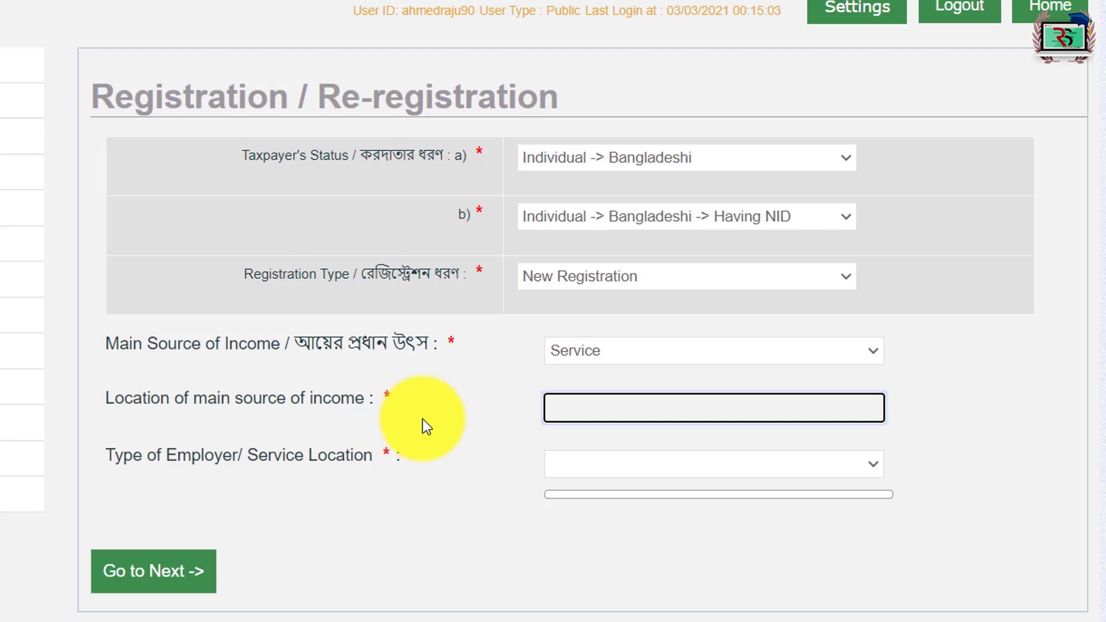
pyautogui.click(639, 405)
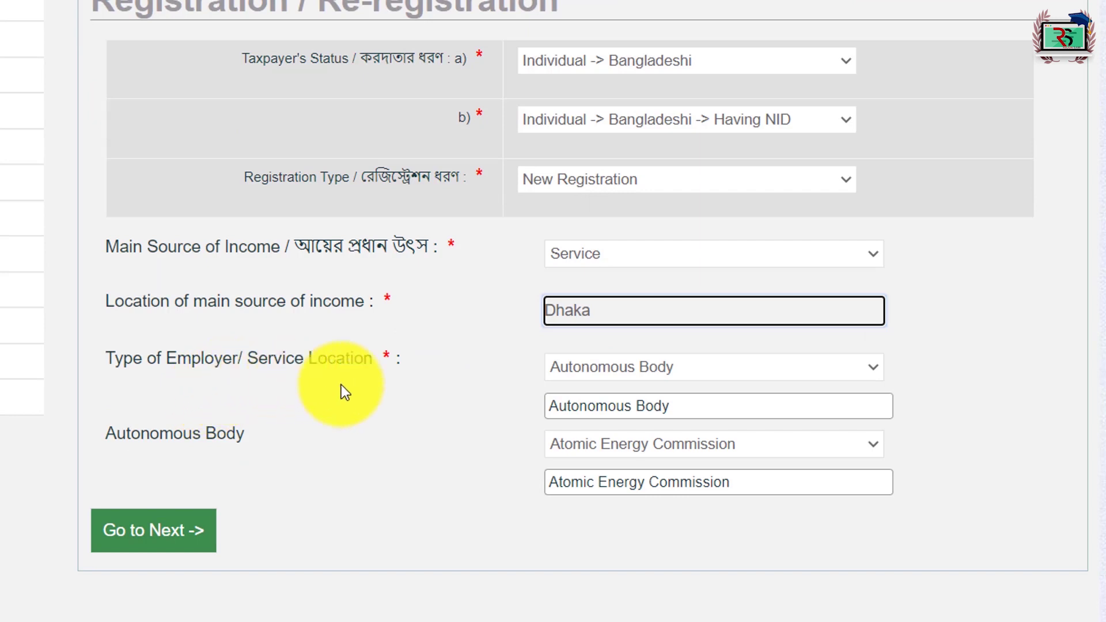
# Step: Set employer type Non Govt. Organization, organization 'Prothom Alo', and go to Basic Information
pyautogui.click(783, 365)
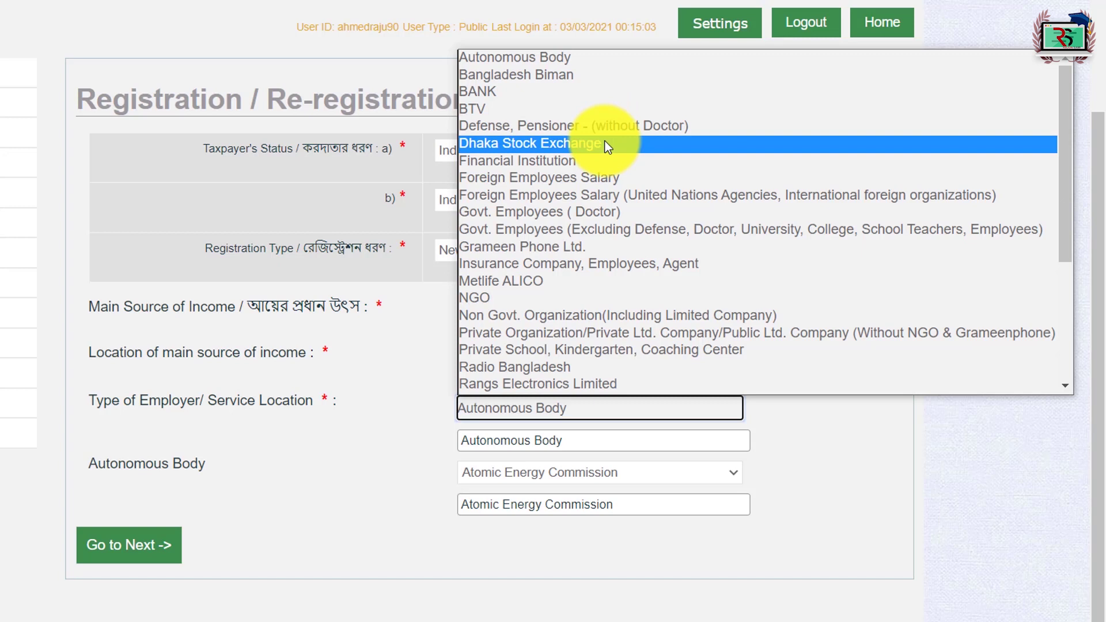
pyautogui.click(604, 315)
pyautogui.click(526, 472)
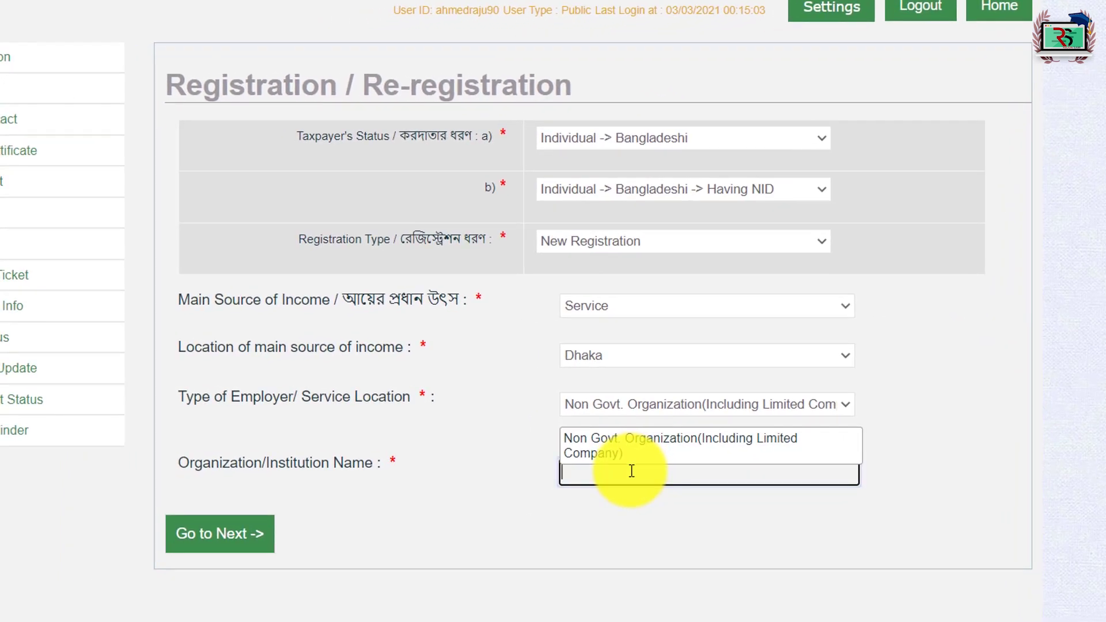
pyautogui.write('Prothom Alo')
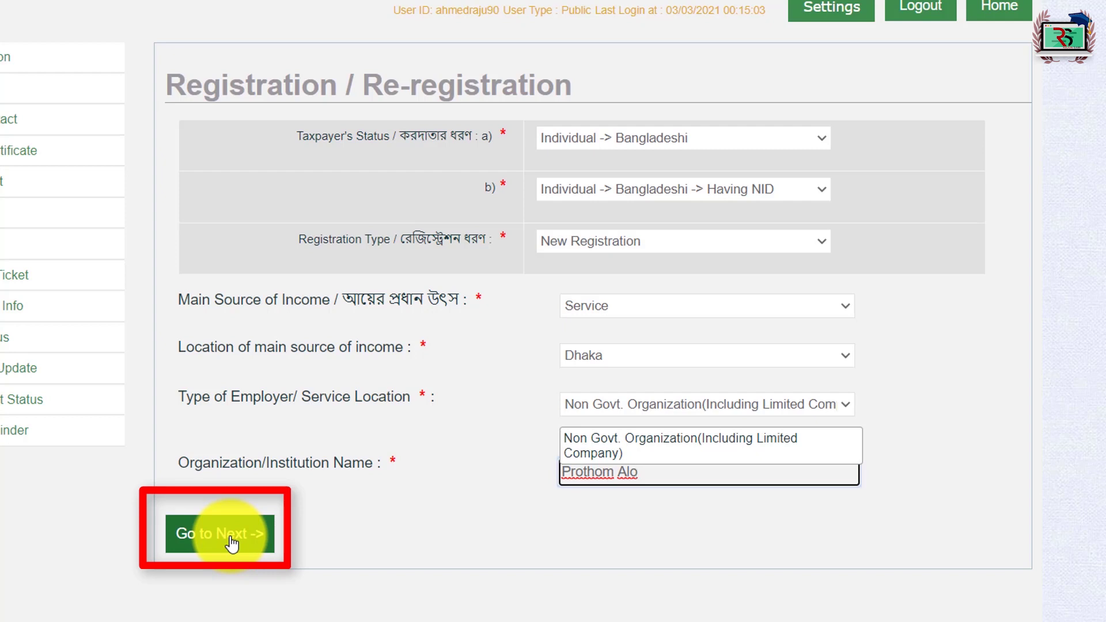
pyautogui.click(231, 543)
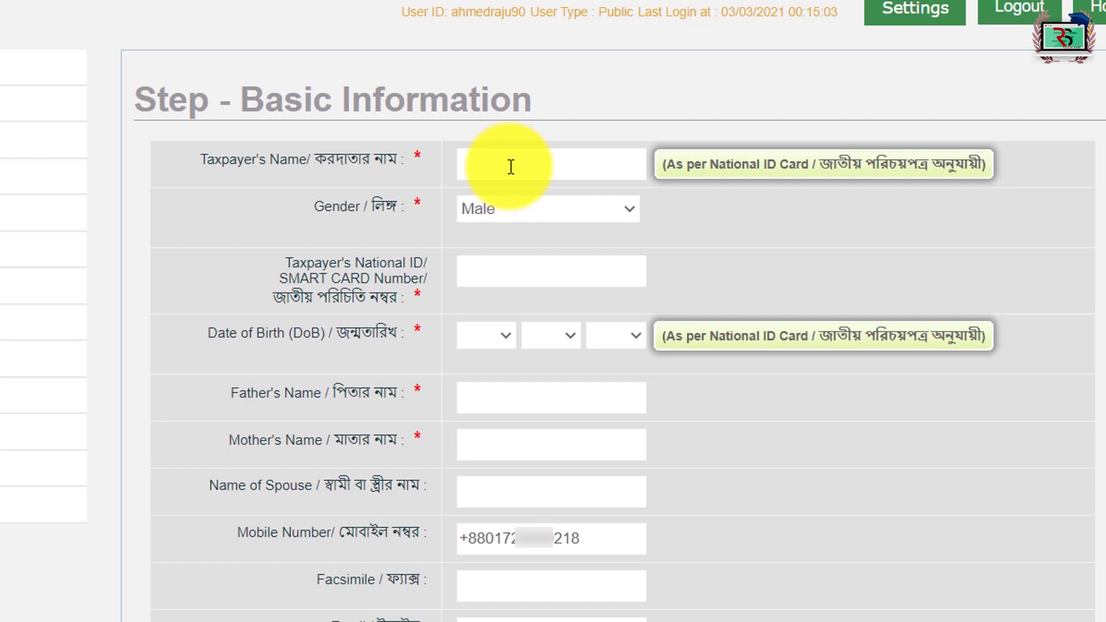
# Step: Enter the taxpayer's name, keep gender as Male, and paste the National ID number
pyautogui.click(511, 166)
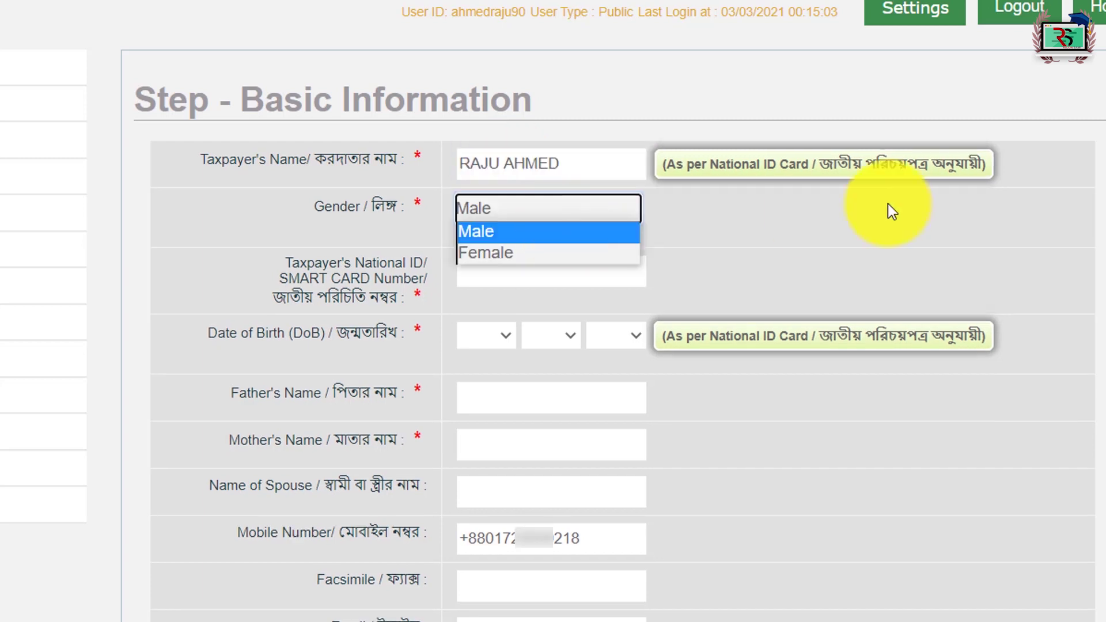
pyautogui.click(887, 205)
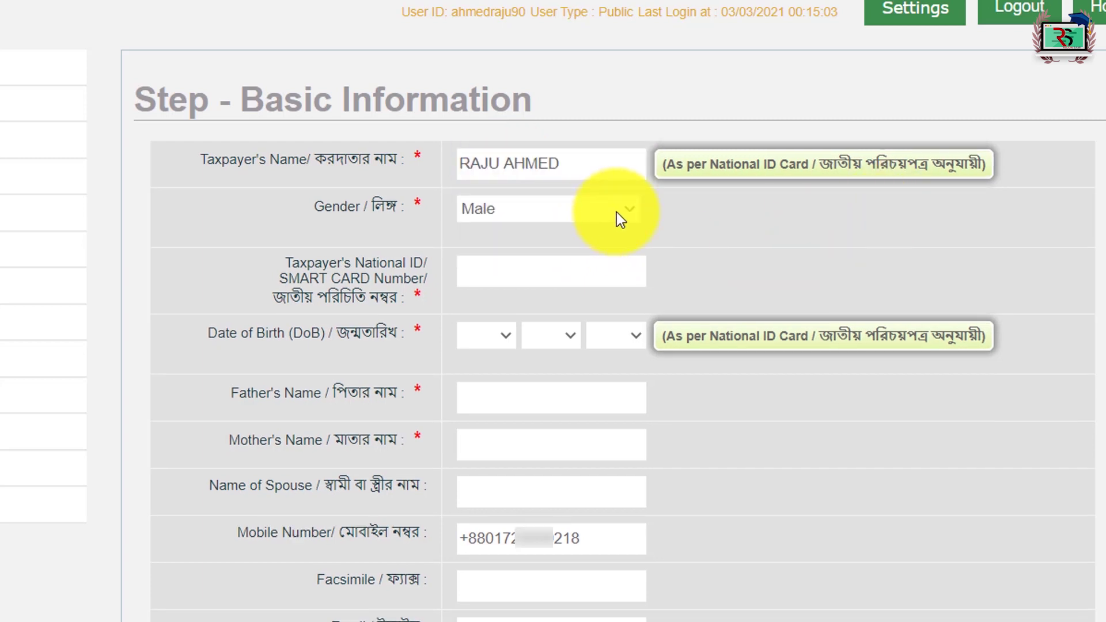
pyautogui.click(492, 280)
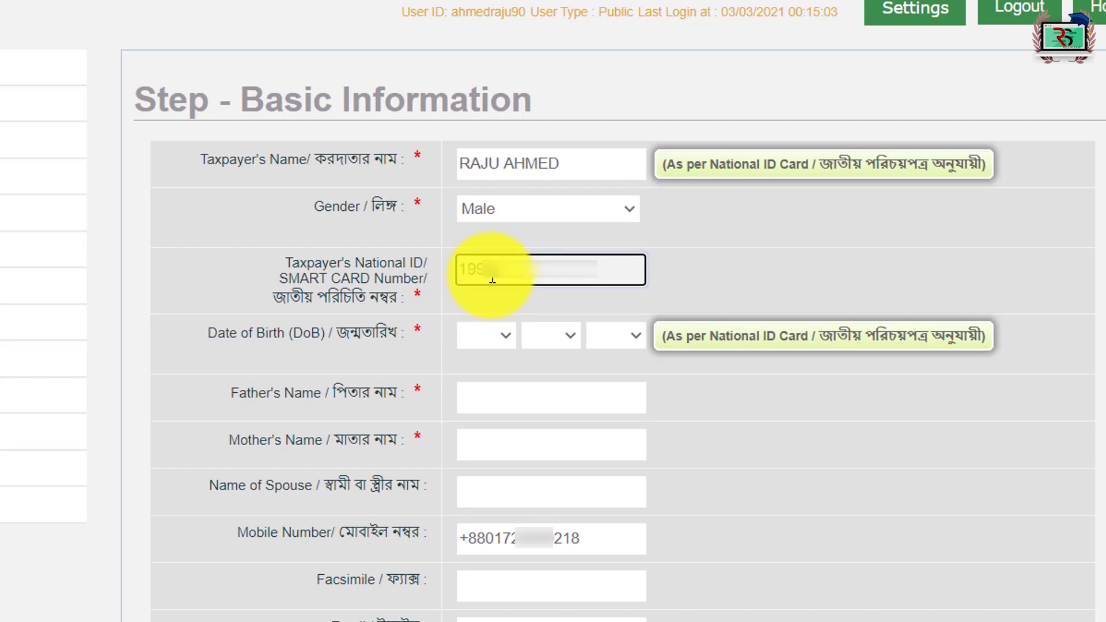
pyautogui.hotkey('ctrl', 'v')
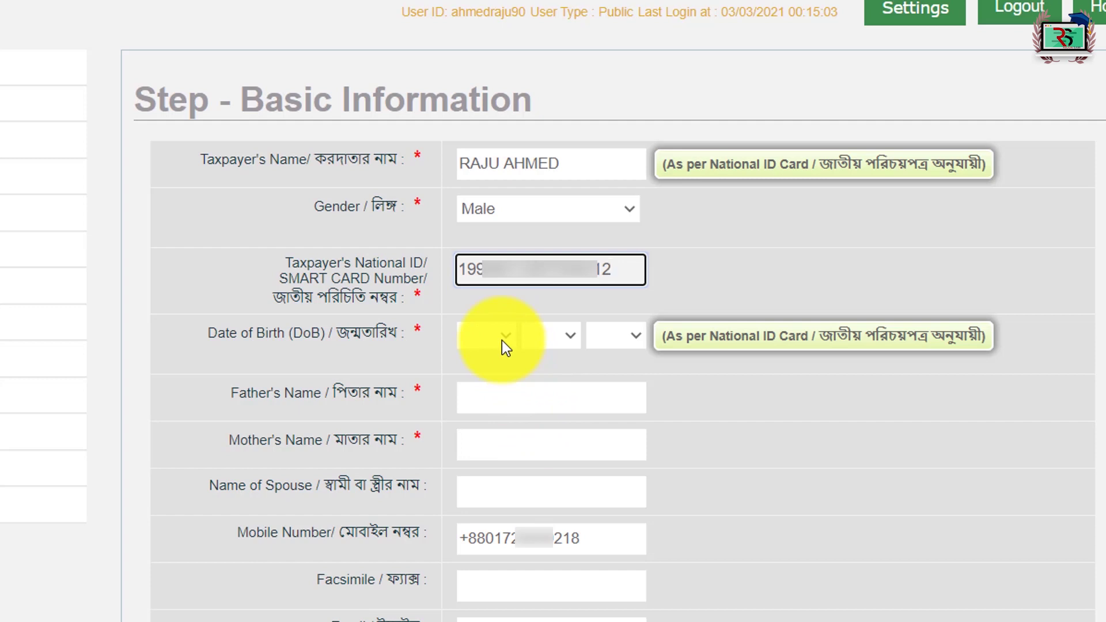
pyautogui.click(503, 338)
pyautogui.press('Tab')
pyautogui.write('10')
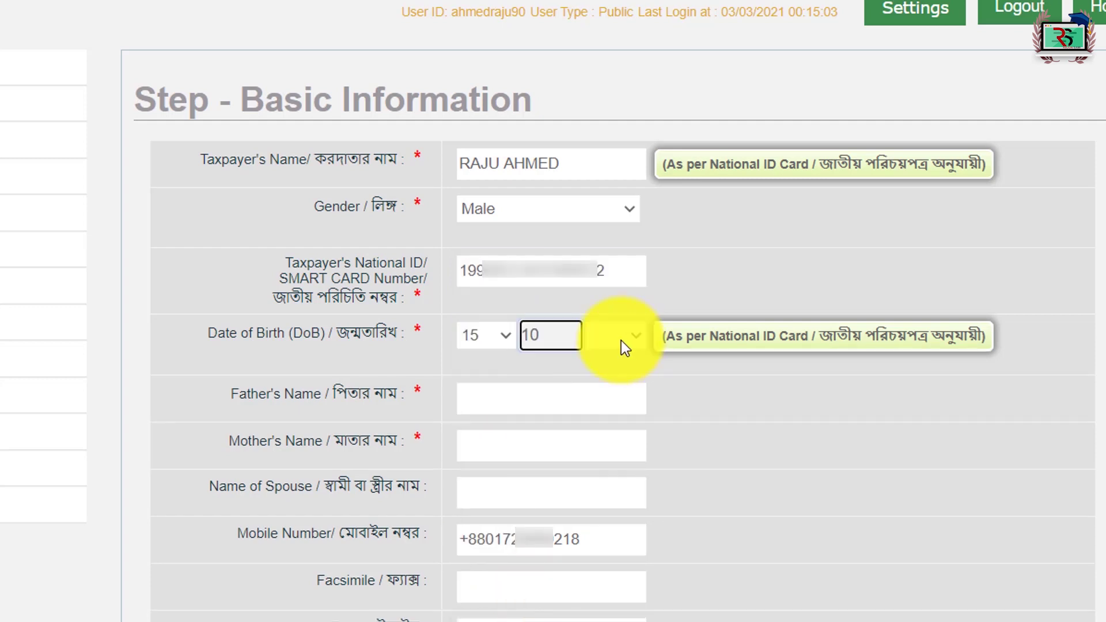
pyautogui.click(620, 337)
pyautogui.click(565, 401)
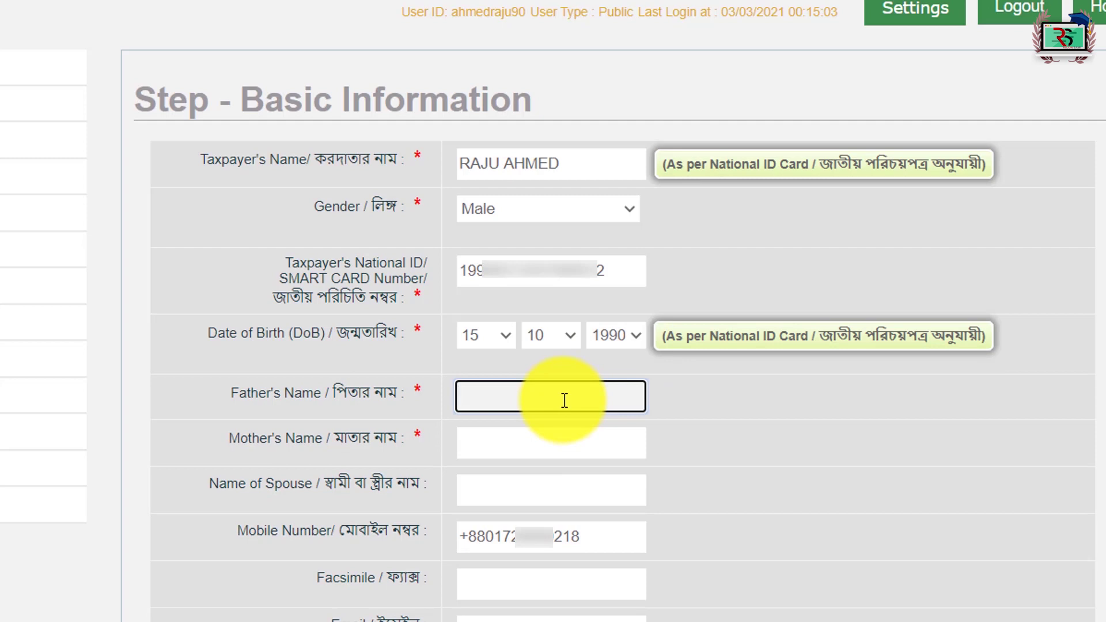
# Step: Enter the father's and mother's names, then move down to the contact and address rows
pyautogui.click(526, 447)
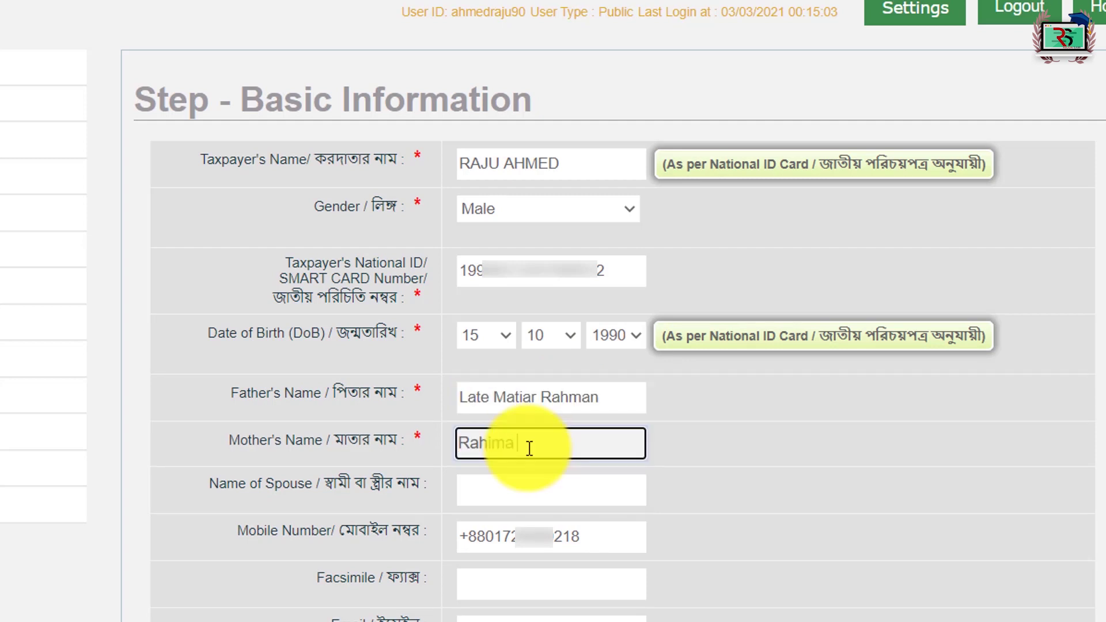
pyautogui.click(858, 464)
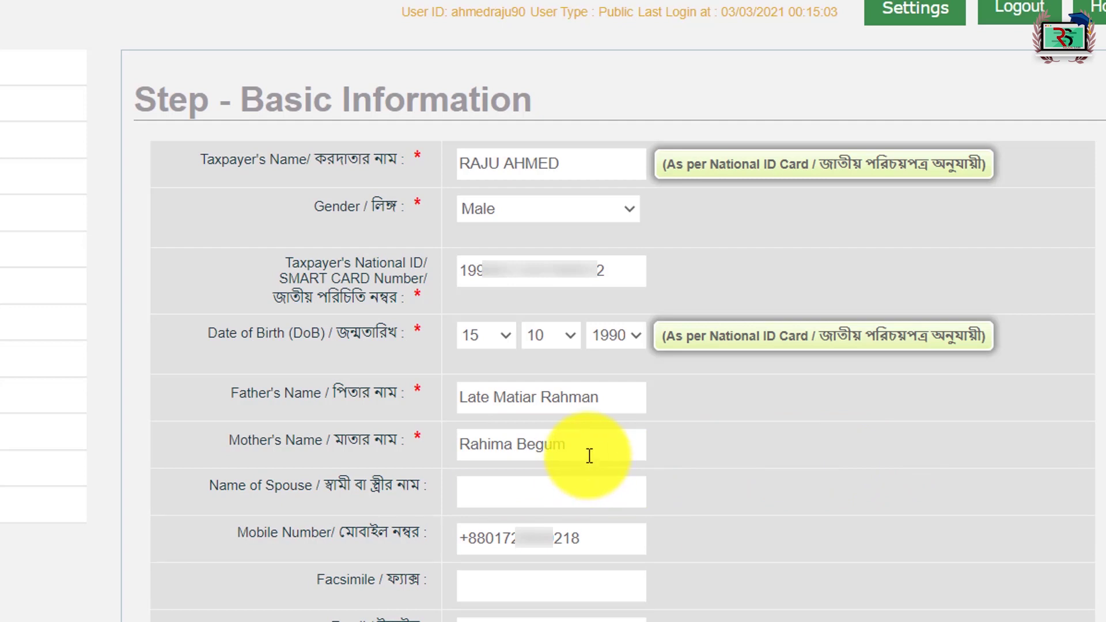
pyautogui.click(614, 492)
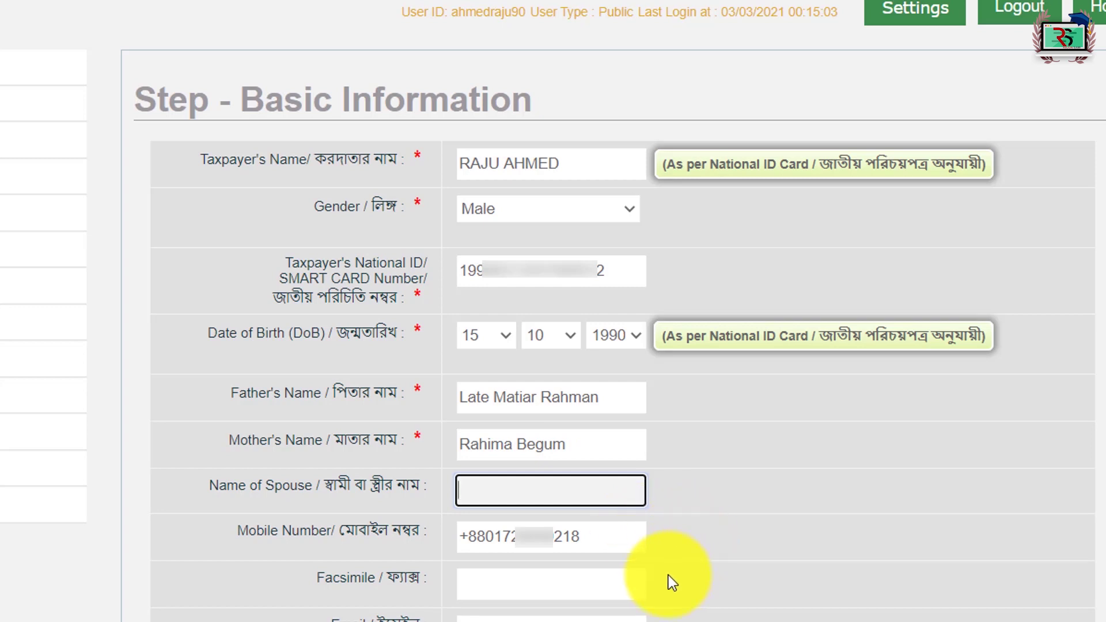
pyautogui.click(580, 539)
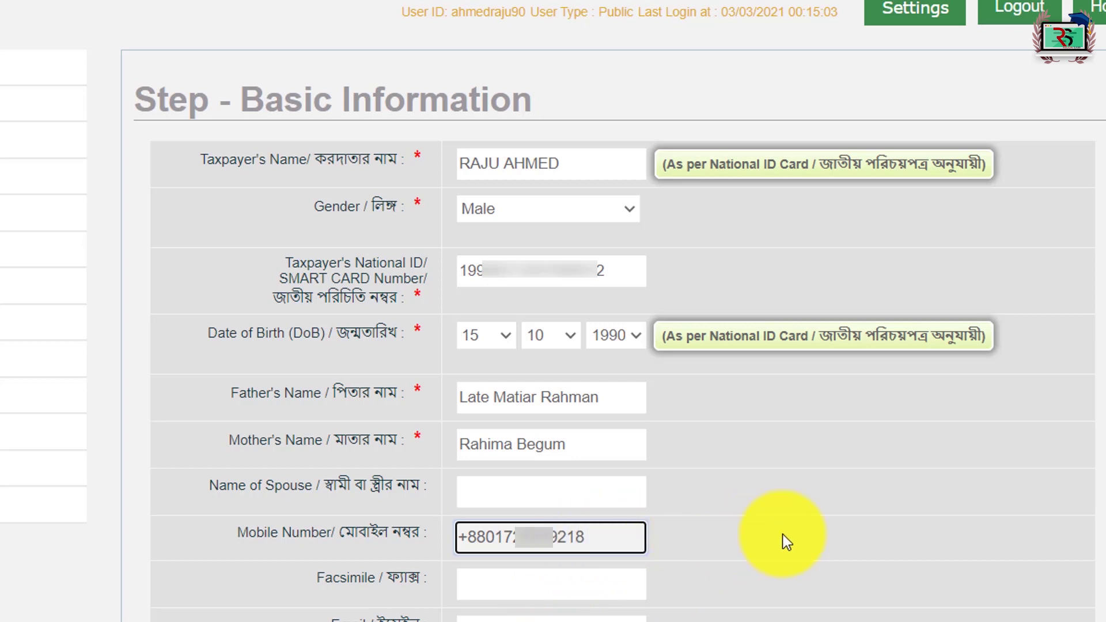
pyautogui.scroll(-3, 751, 571)
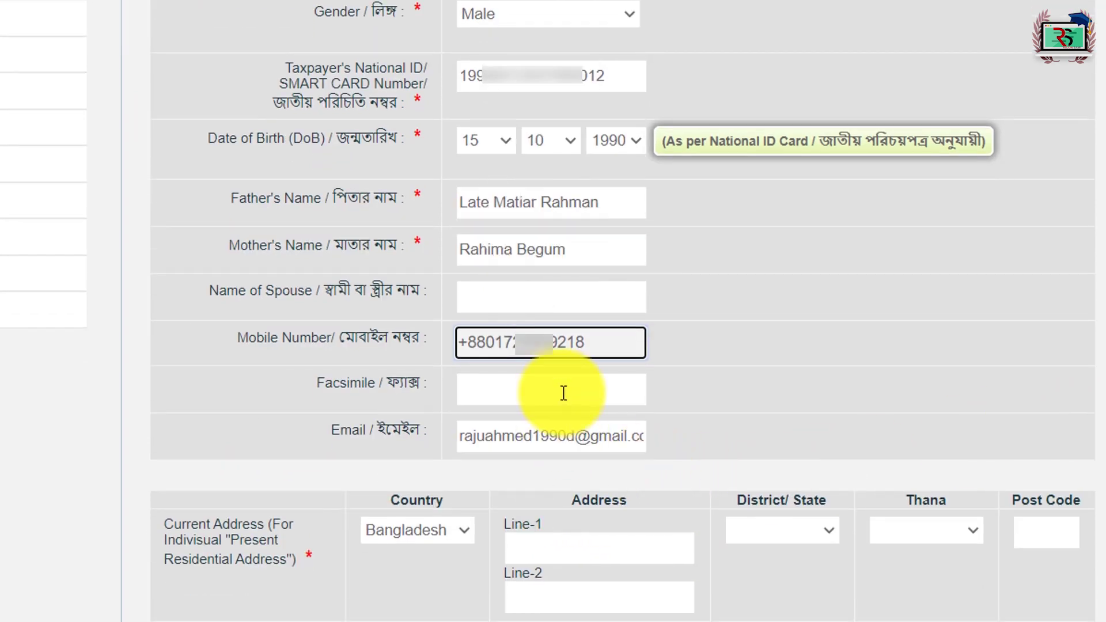
pyautogui.scroll(-4, 645, 449)
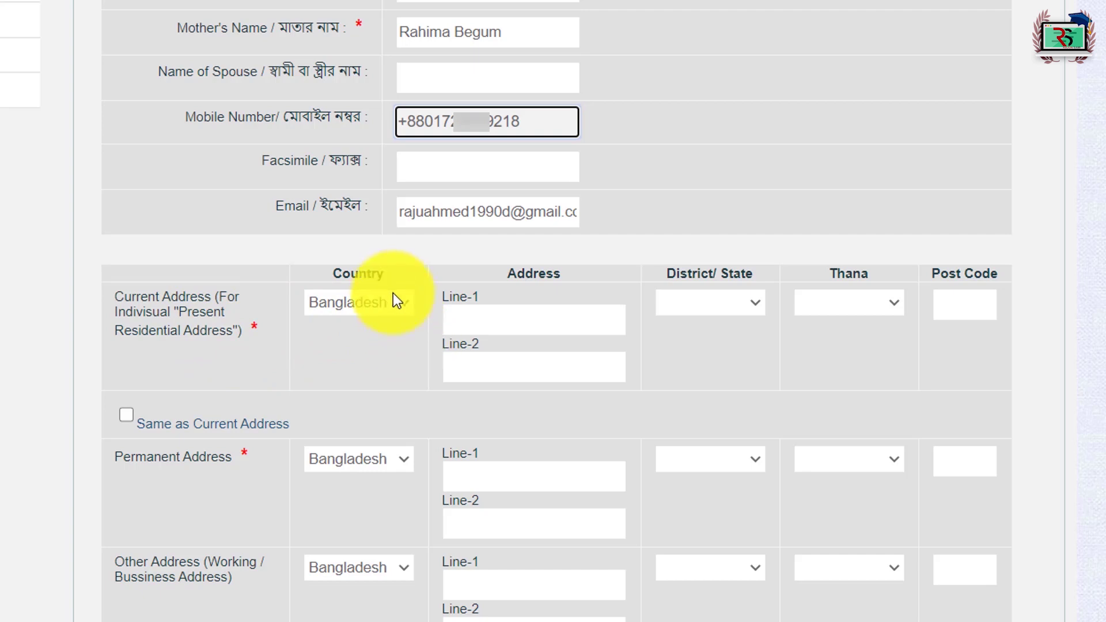
# Step: Paste the current address into address line one and check the full text
pyautogui.click(501, 321)
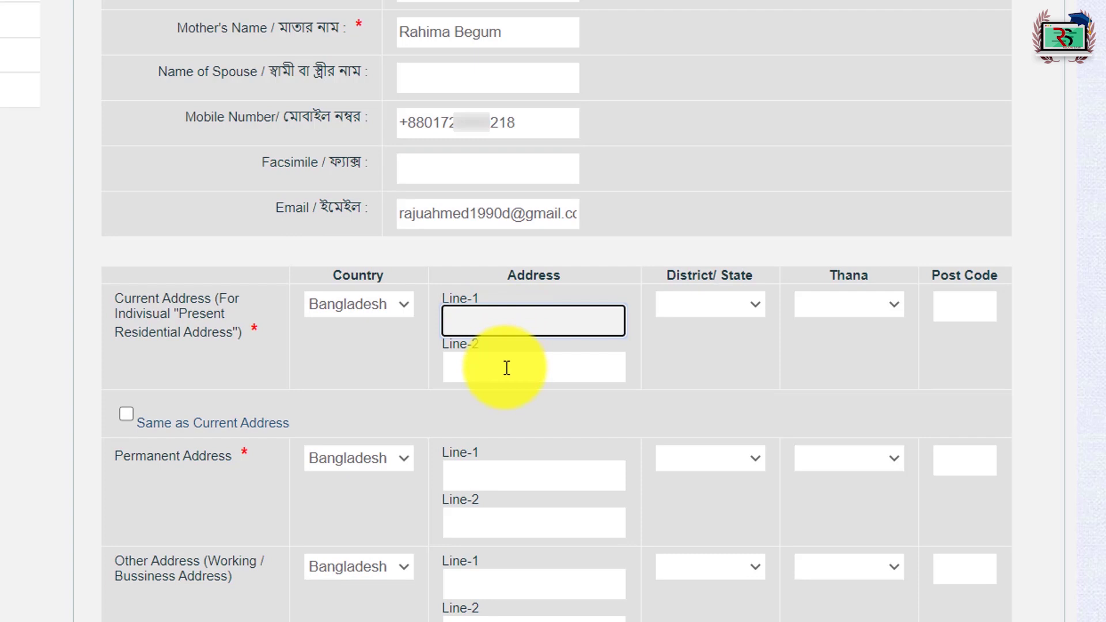
pyautogui.hotkey('ctrl', 'v')
pyautogui.hotkey('ctrl', 'a')
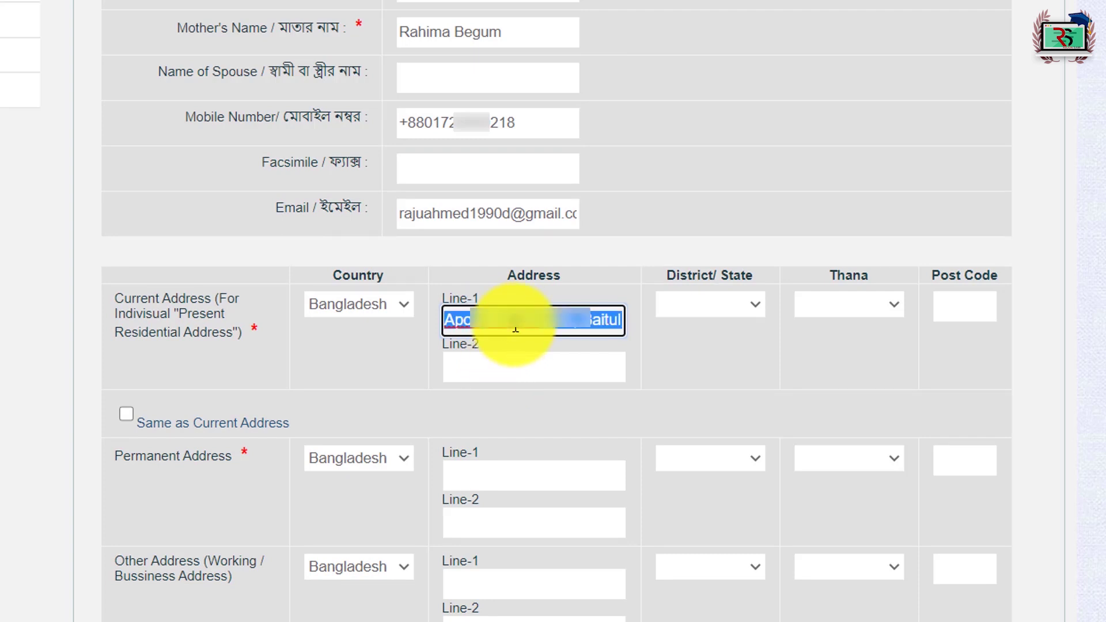
pyautogui.click(579, 324)
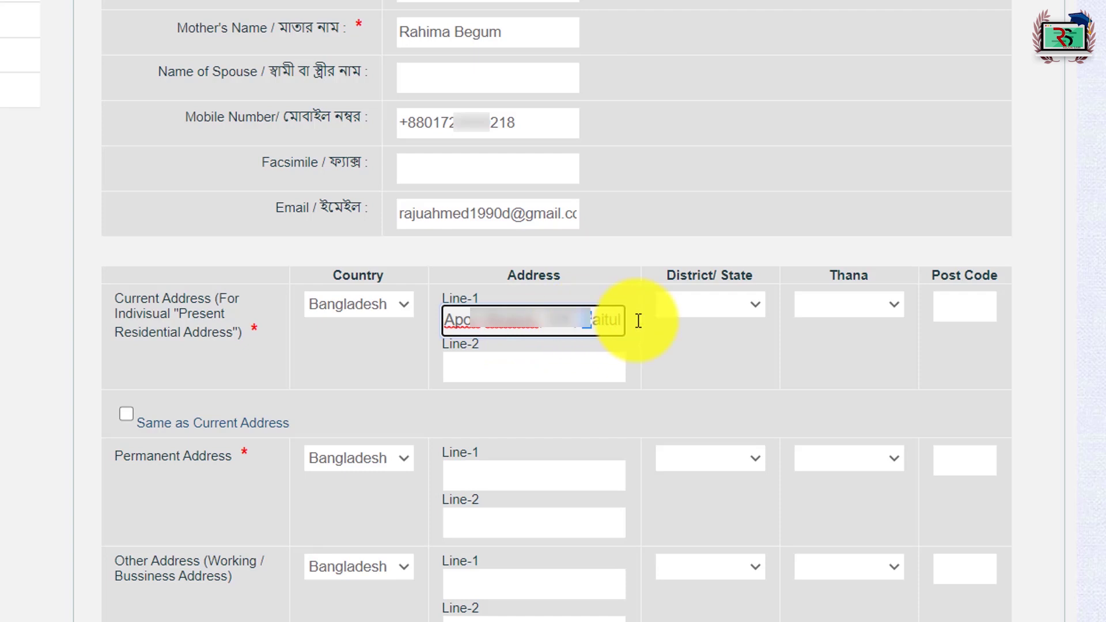
pyautogui.press('End')
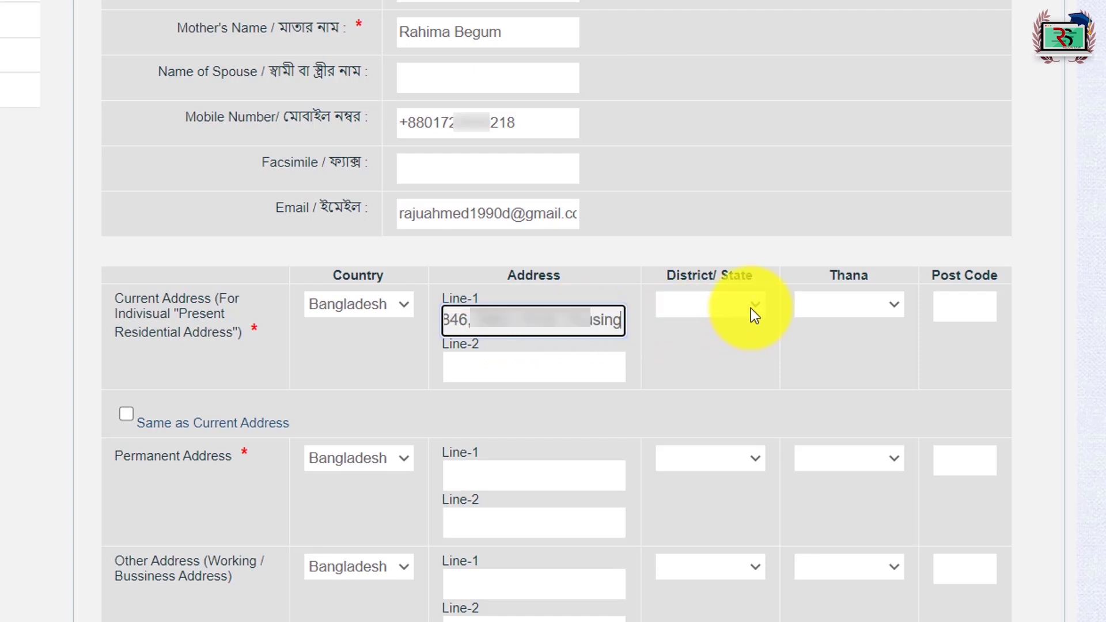
# Step: Set the current address district to Dhaka, thana Adabor, post code 1207
pyautogui.click(751, 308)
pyautogui.press('d')
pyautogui.press('Return')
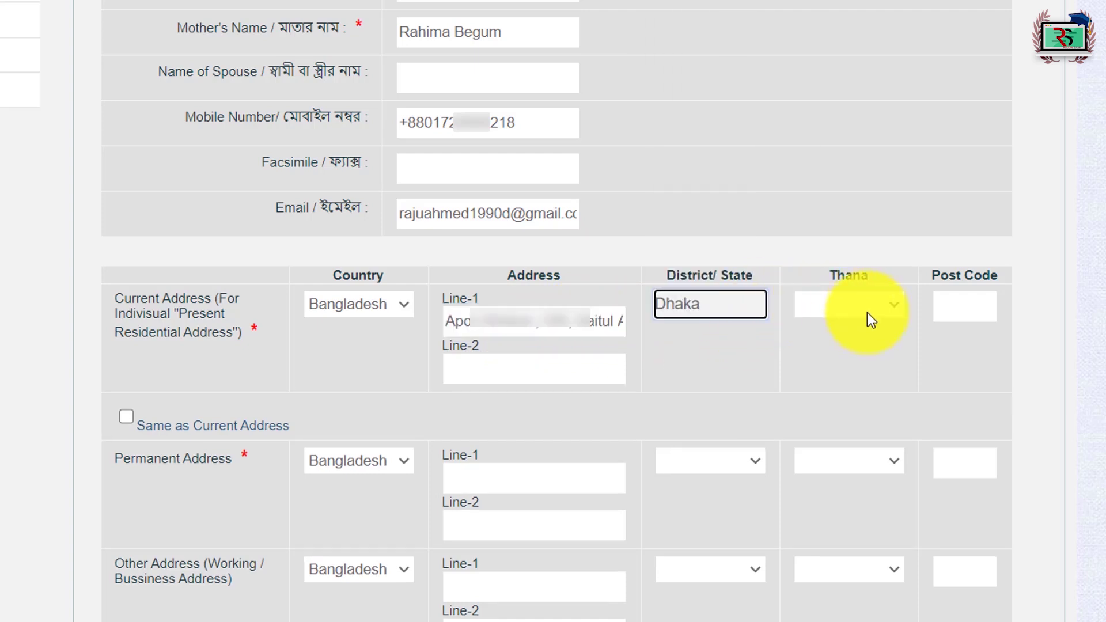
pyautogui.click(878, 314)
pyautogui.click(879, 312)
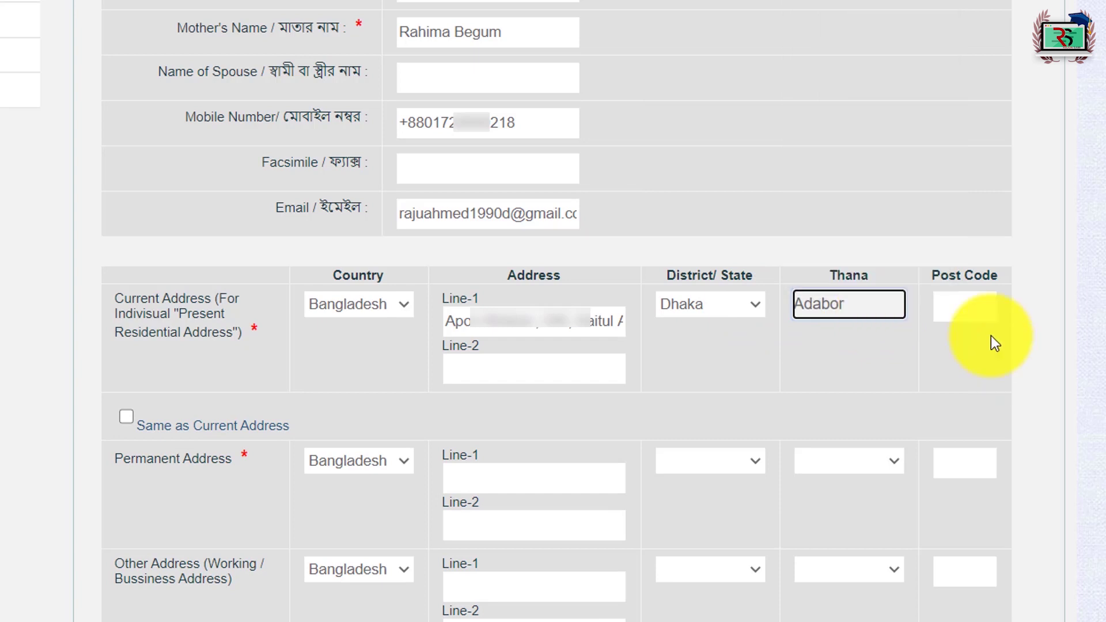
pyautogui.click(962, 312)
pyautogui.write('1207')
pyautogui.scroll(-2, 961, 311)
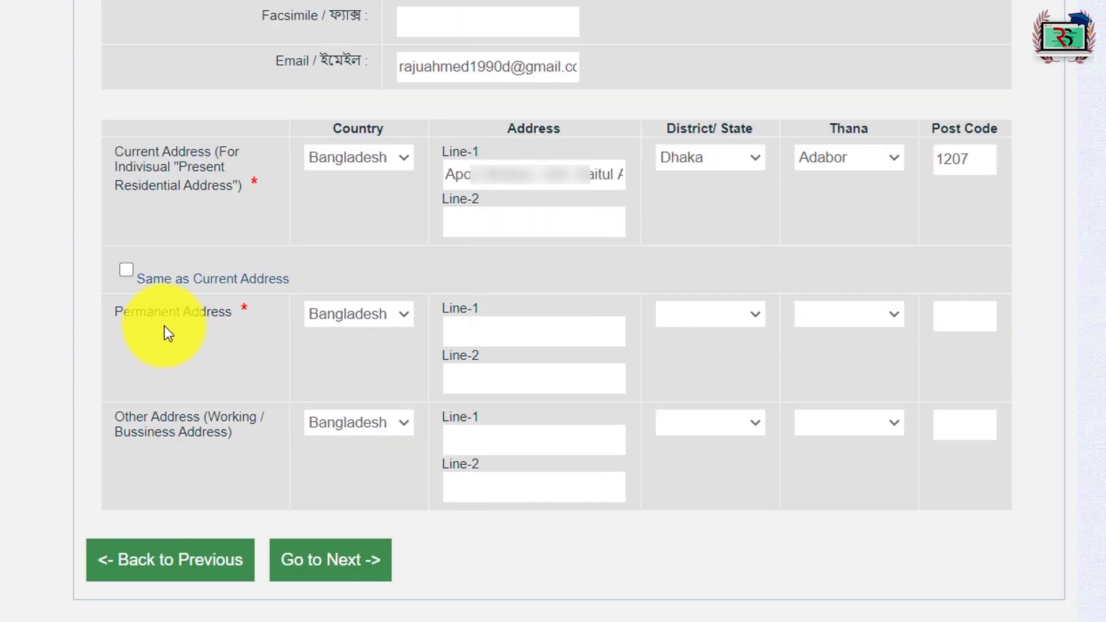
# Step: Untick Same as Current Address and set the permanent address to Tangail, Dhanbari, post code 1997
pyautogui.click(126, 270)
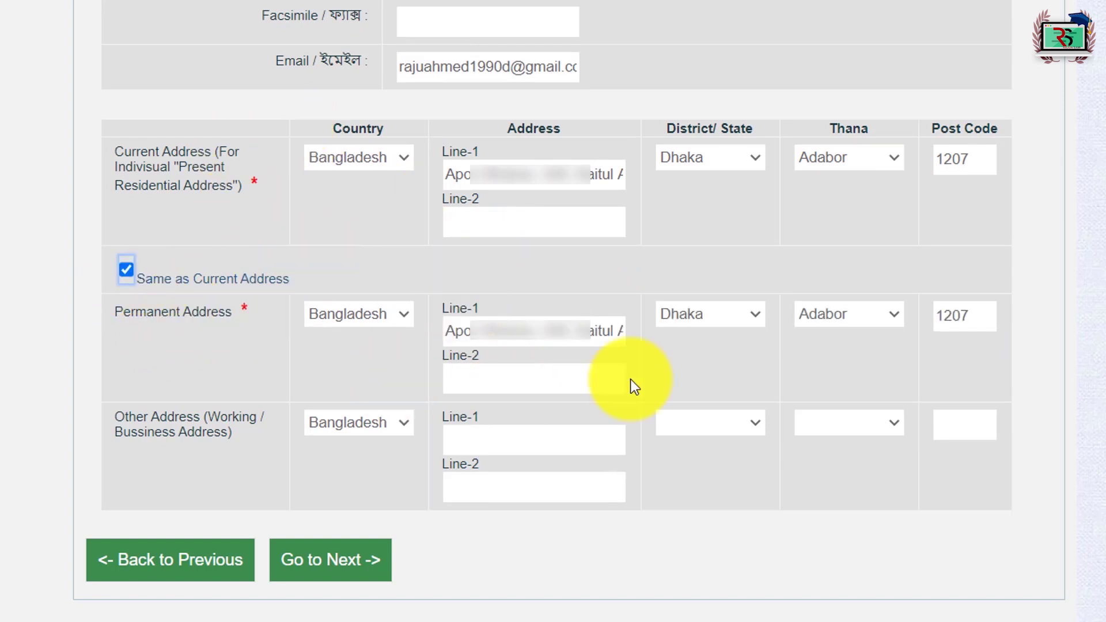
pyautogui.click(125, 269)
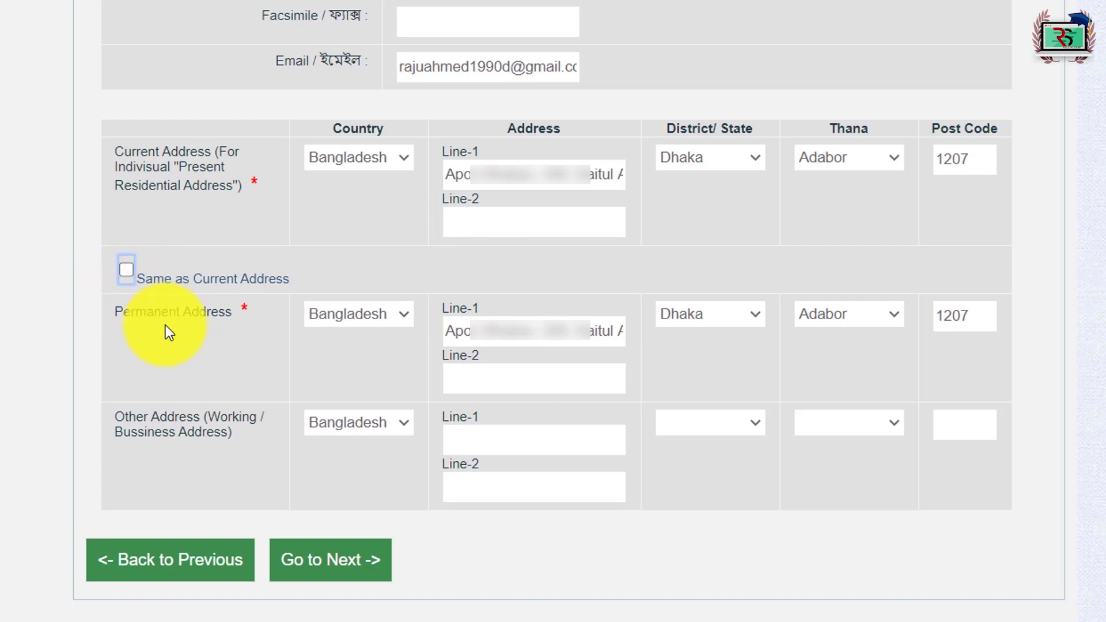
pyautogui.moveTo(449, 330); pyautogui.dragTo(753, 355)
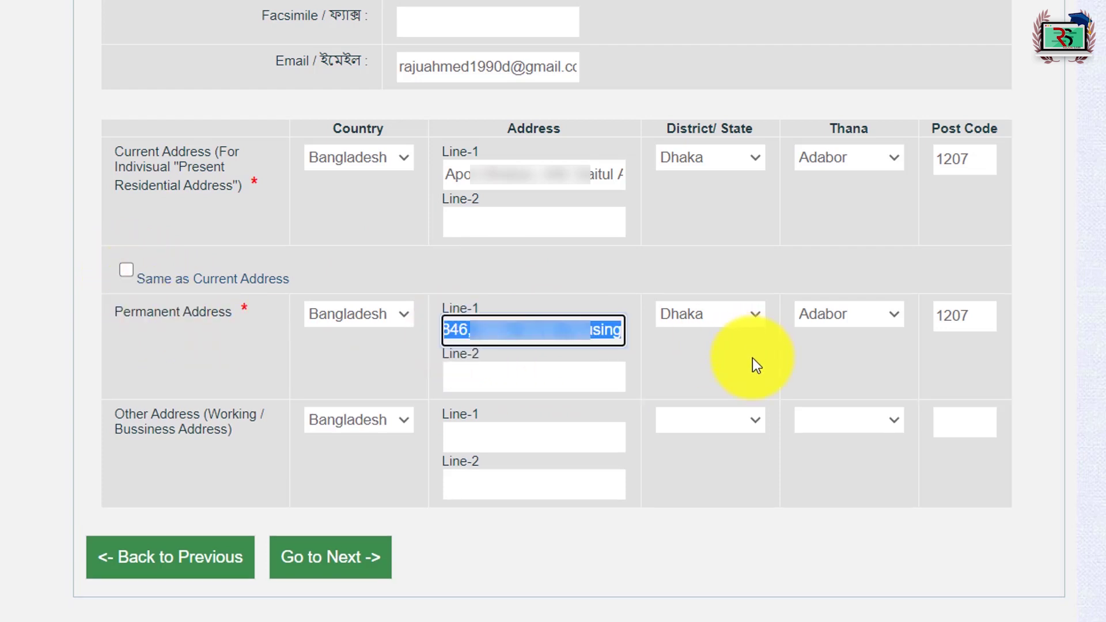
pyautogui.press('BackSpace')
pyautogui.write('V')
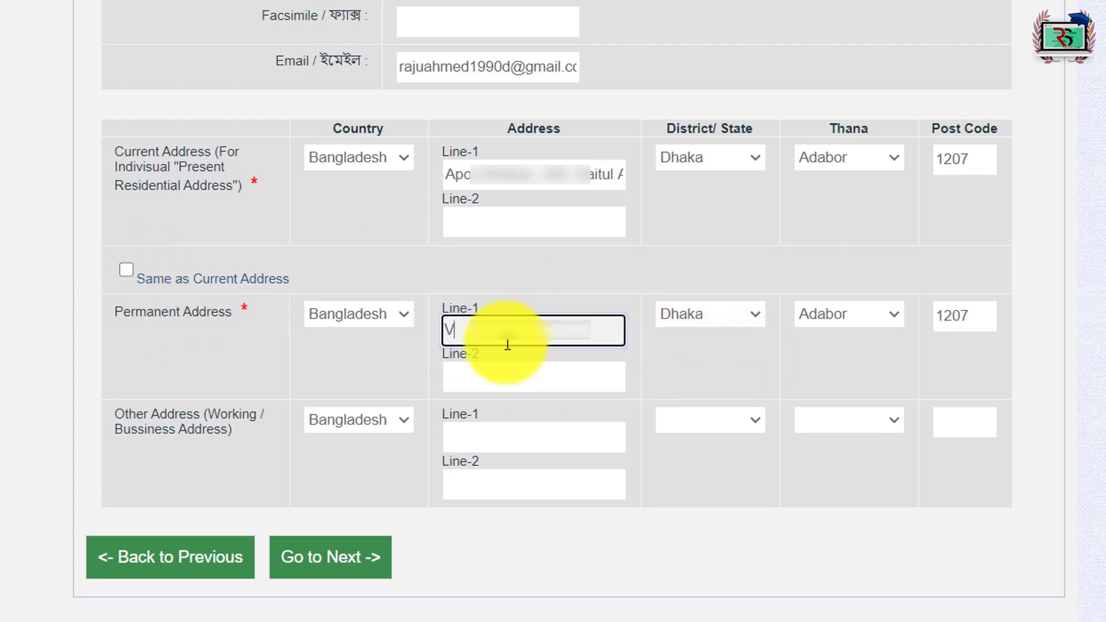
pyautogui.hotkey('ctrl', 'v')
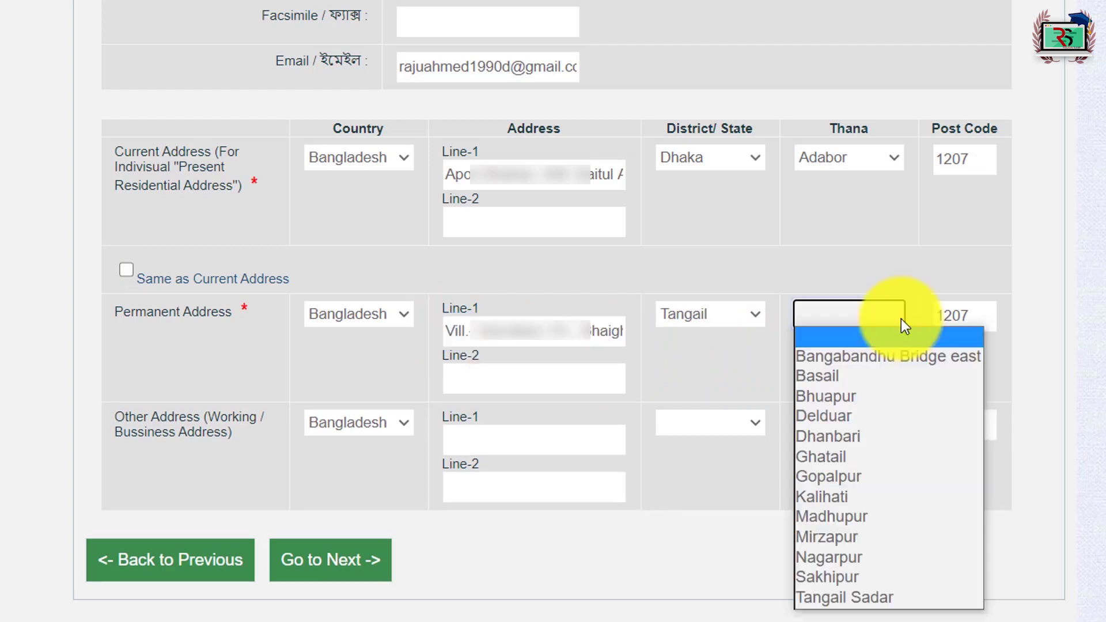
pyautogui.write('dh')
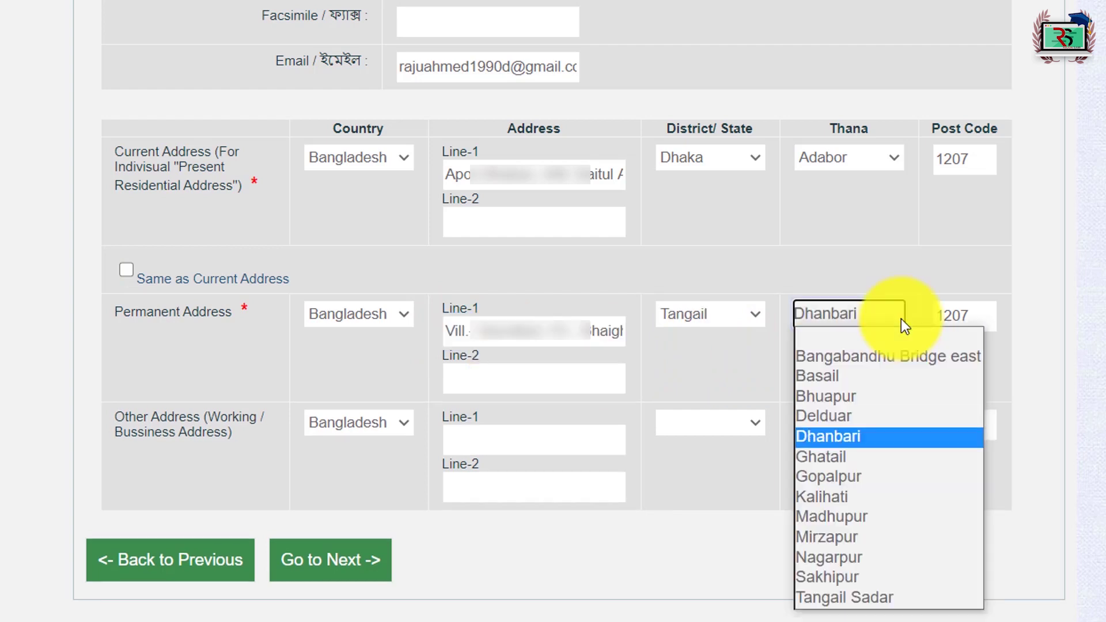
pyautogui.press('Return')
pyautogui.doubleClick(982, 315)
pyautogui.write('1997')
pyautogui.scroll(-1, 247, 457)
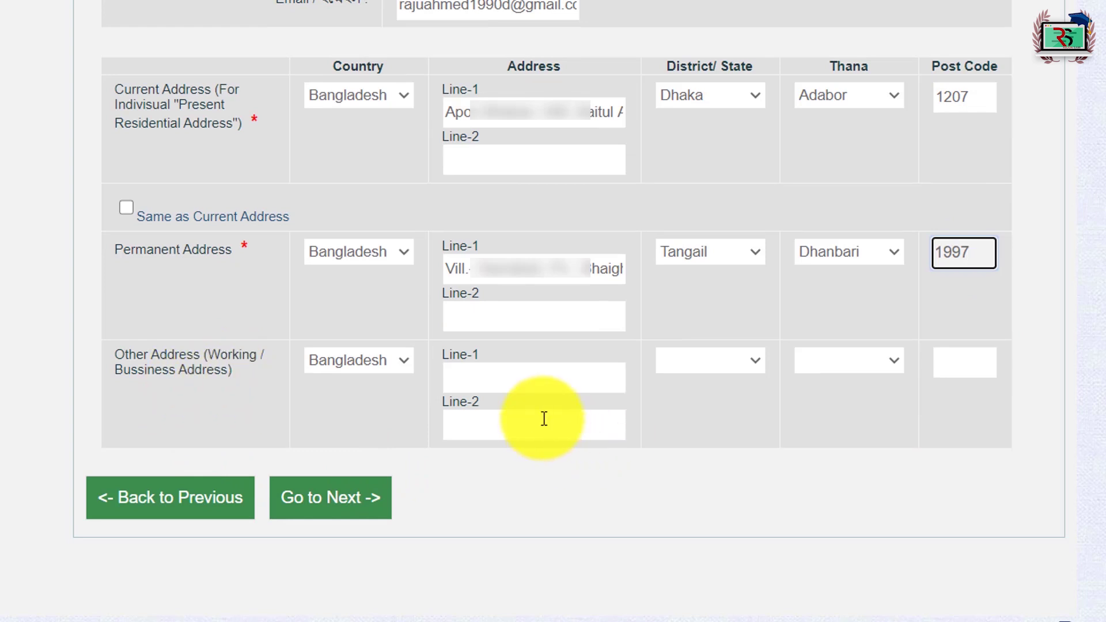
pyautogui.scroll(7, 494, 185)
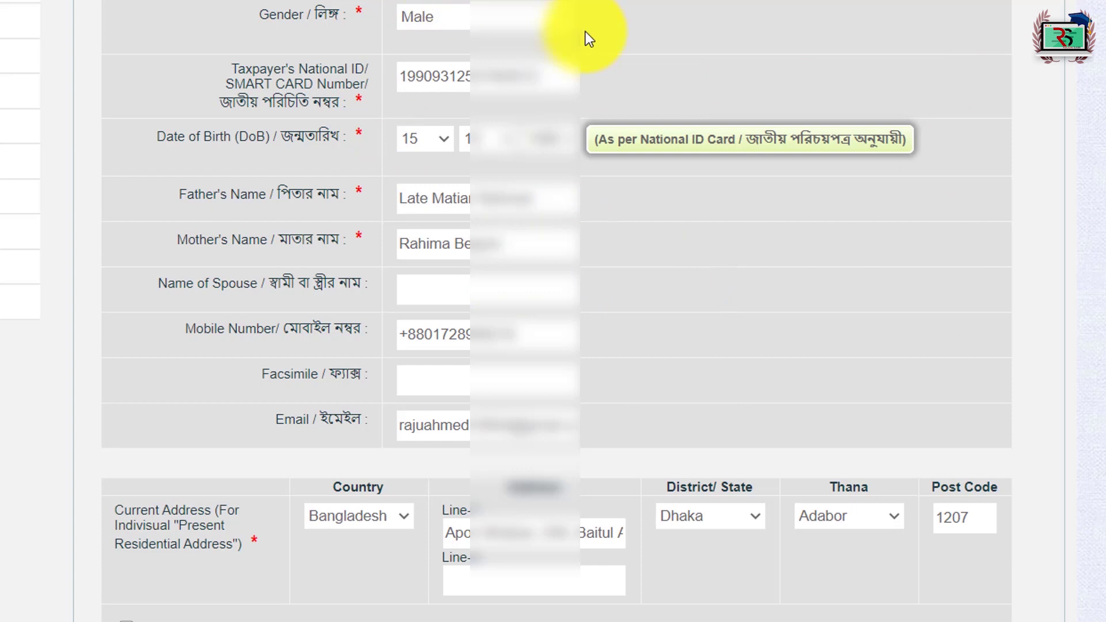
pyautogui.scroll(-8, 585, 35)
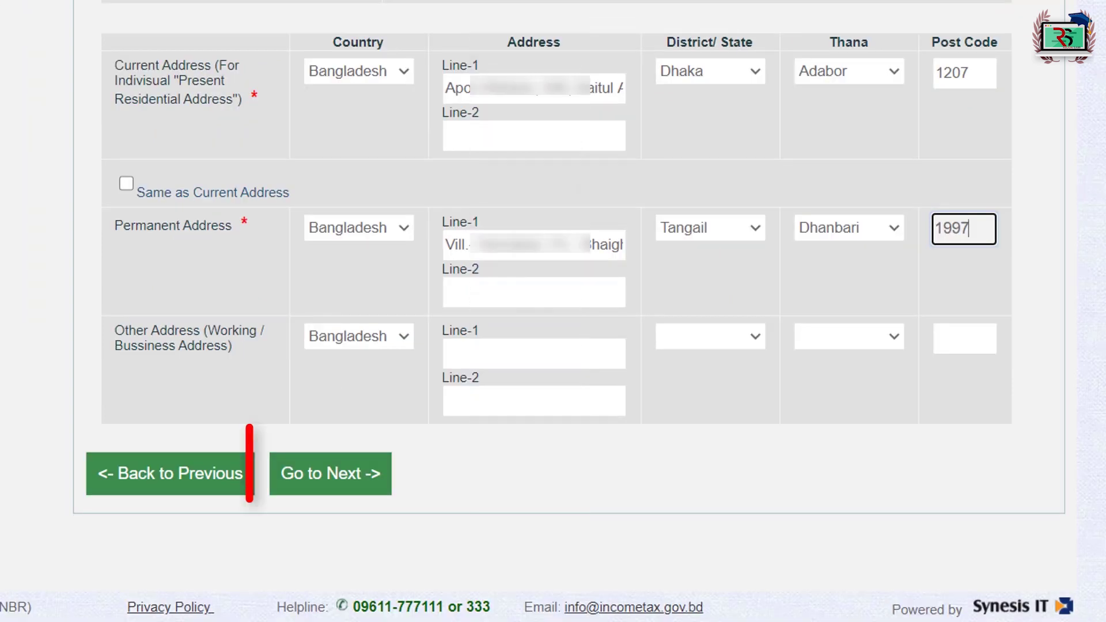
# Step: Go to the Final Preview, review the taxpayer's details, and tick the 'I hereby affirm' checkbox
pyautogui.click(340, 486)
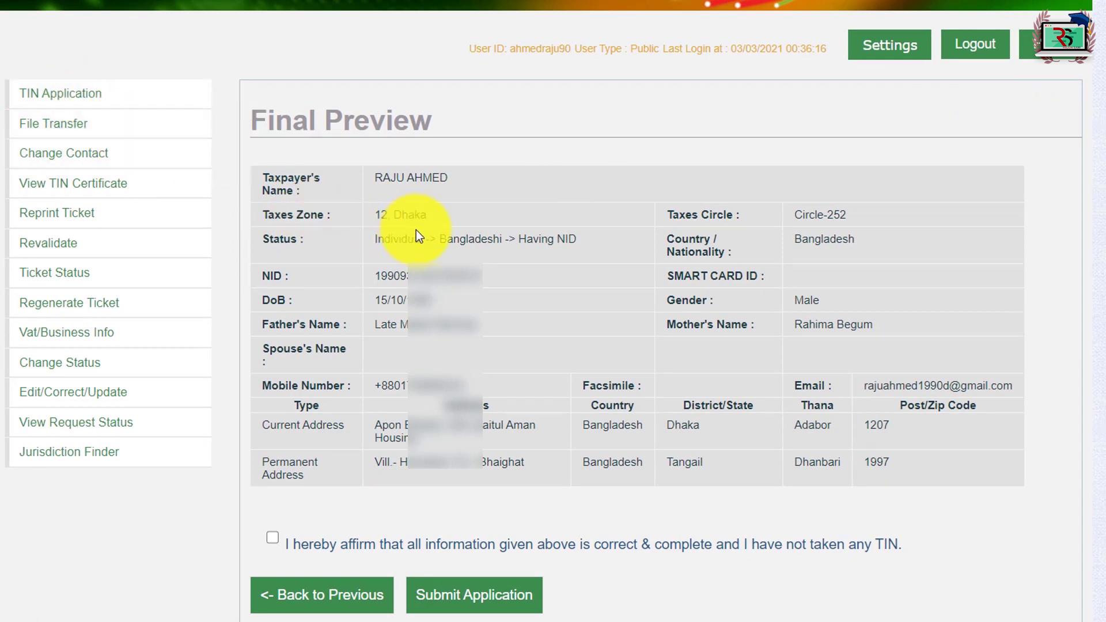
pyautogui.tripleClick(461, 183)
pyautogui.click(485, 188)
pyautogui.scroll(-2, 444, 284)
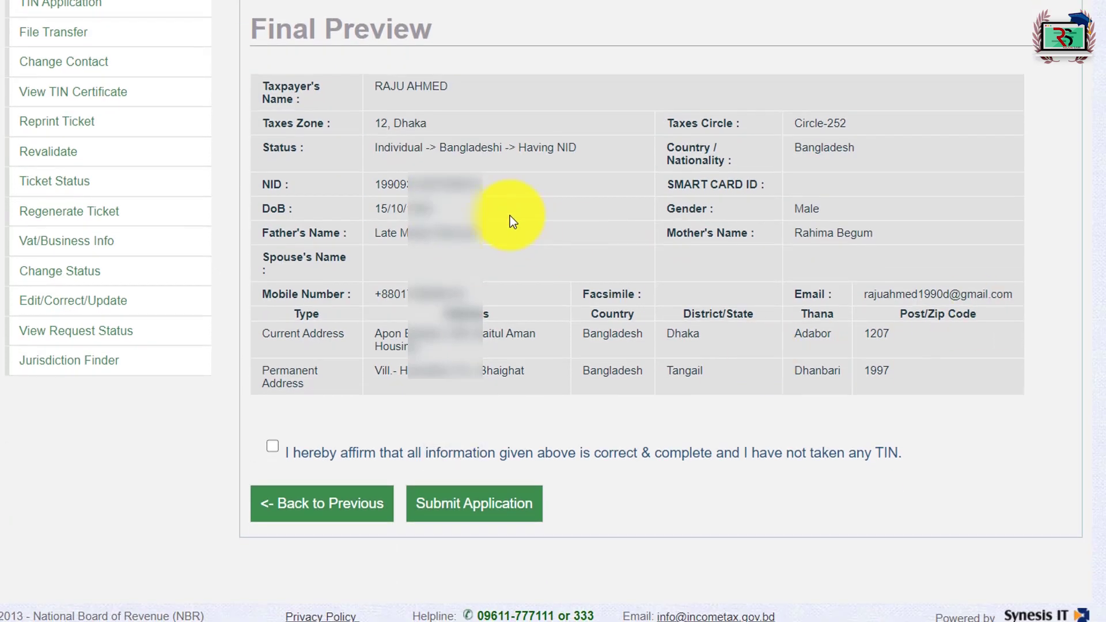
pyautogui.click(273, 446)
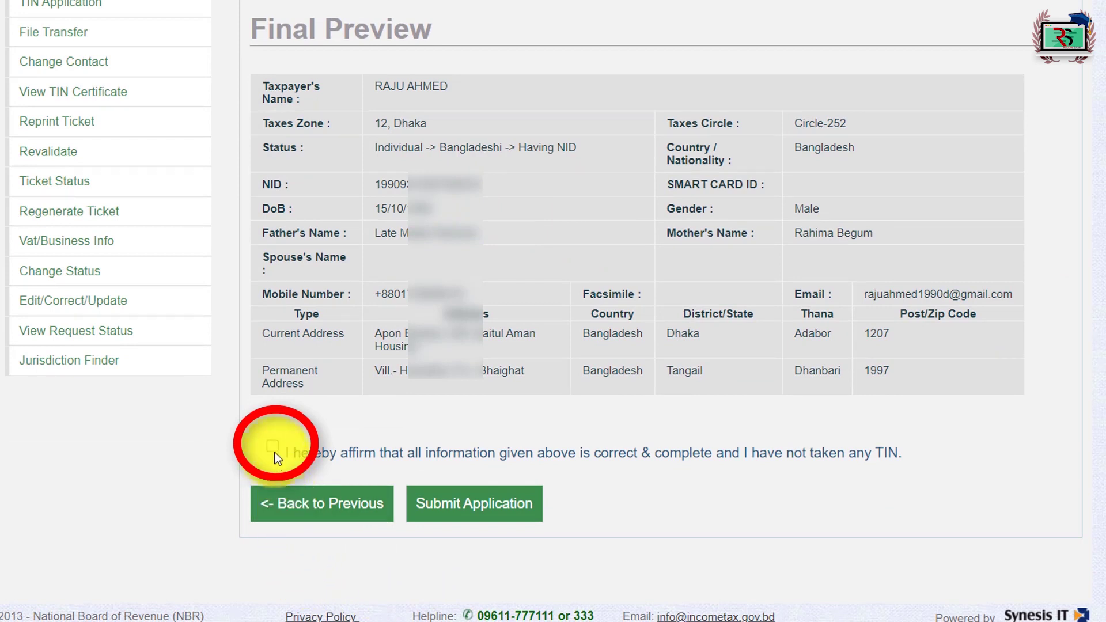
# Step: Submit the application, review the issued TIN record, and open its certificate
pyautogui.click(456, 512)
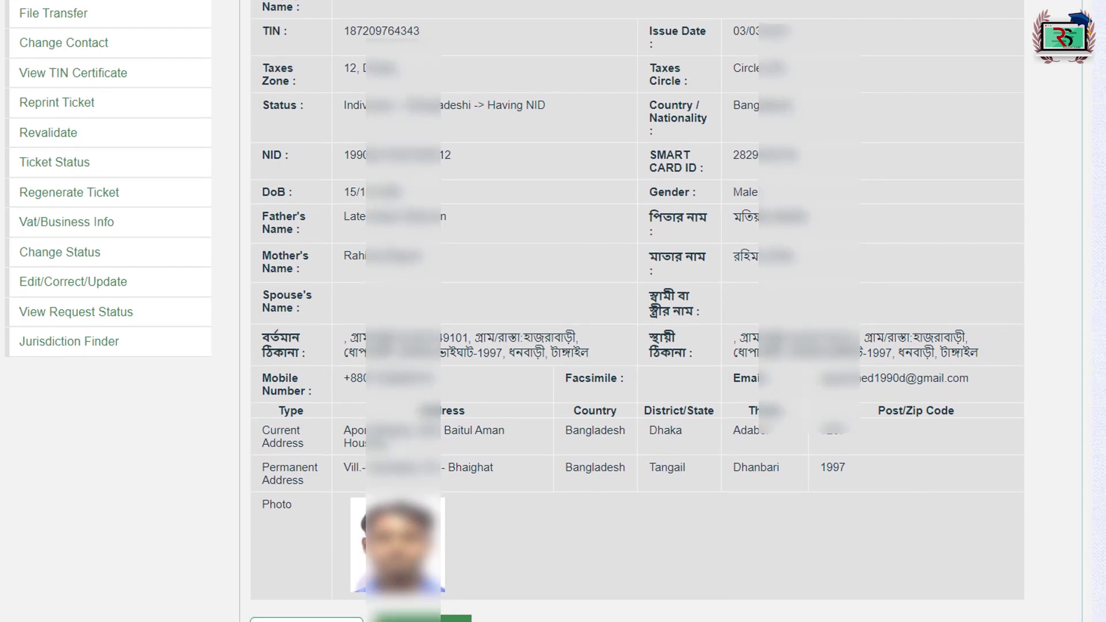
pyautogui.scroll(-2, 538, 264)
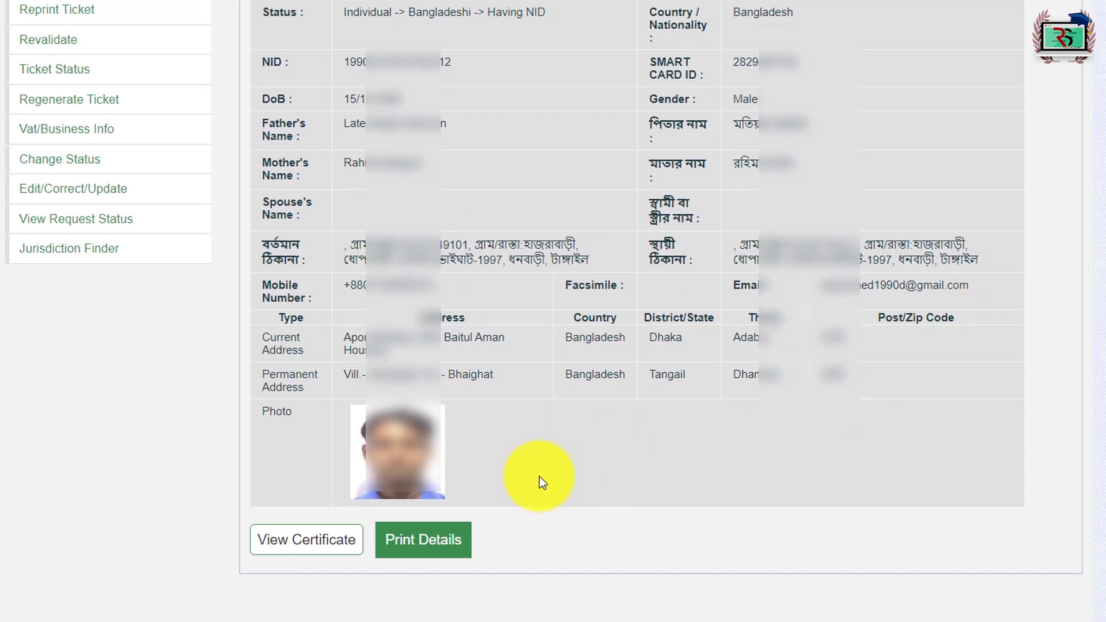
pyautogui.scroll(3, 553, 311)
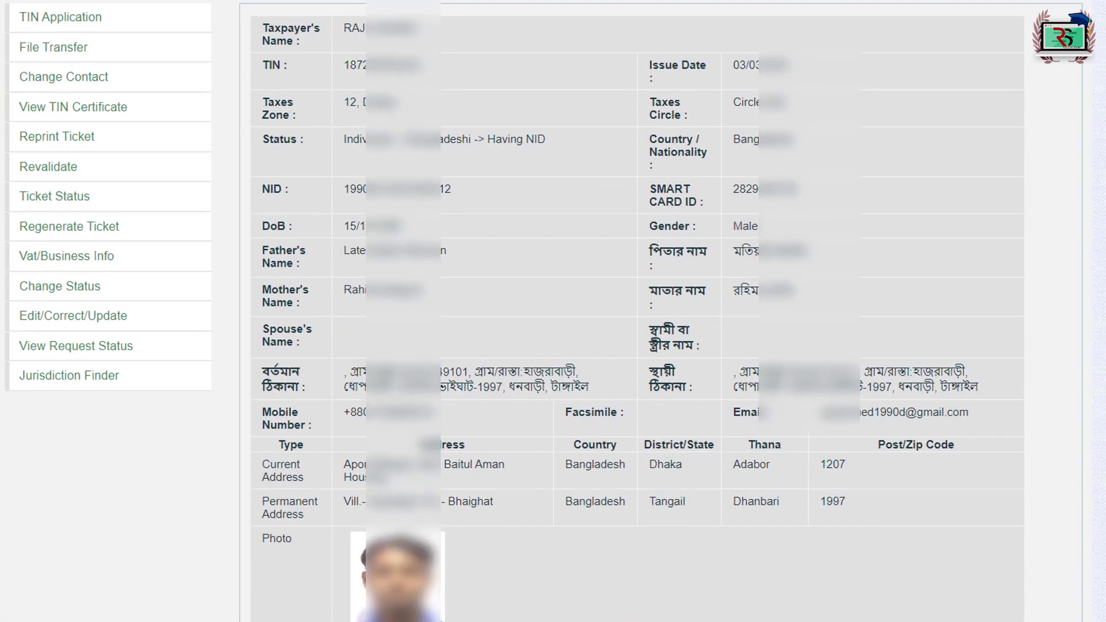
pyautogui.scroll(-3, 967, 475)
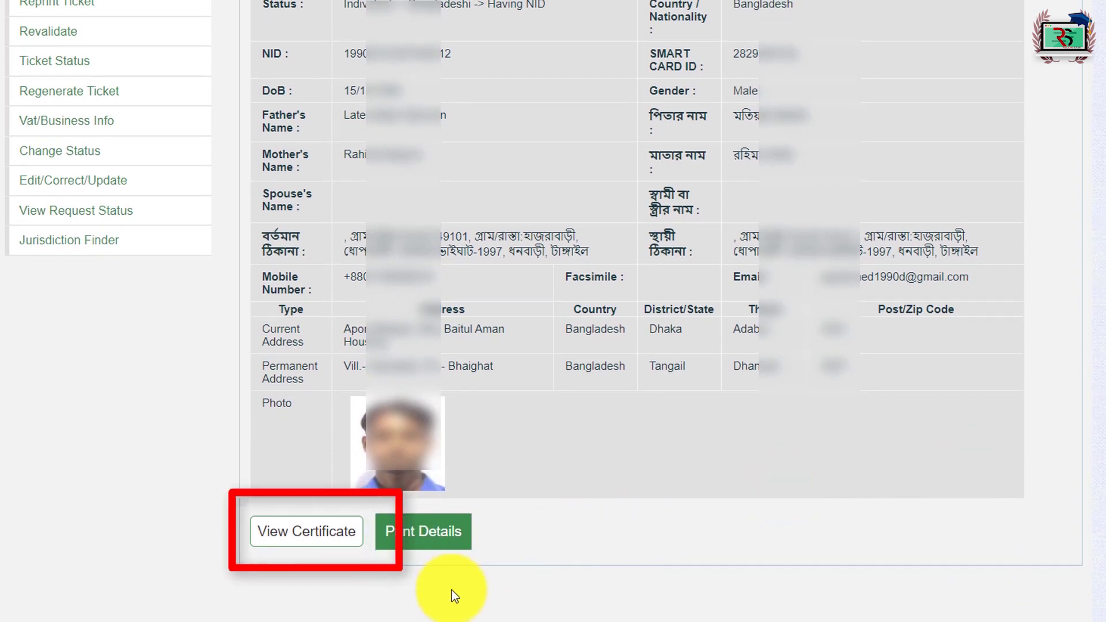
pyautogui.click(291, 533)
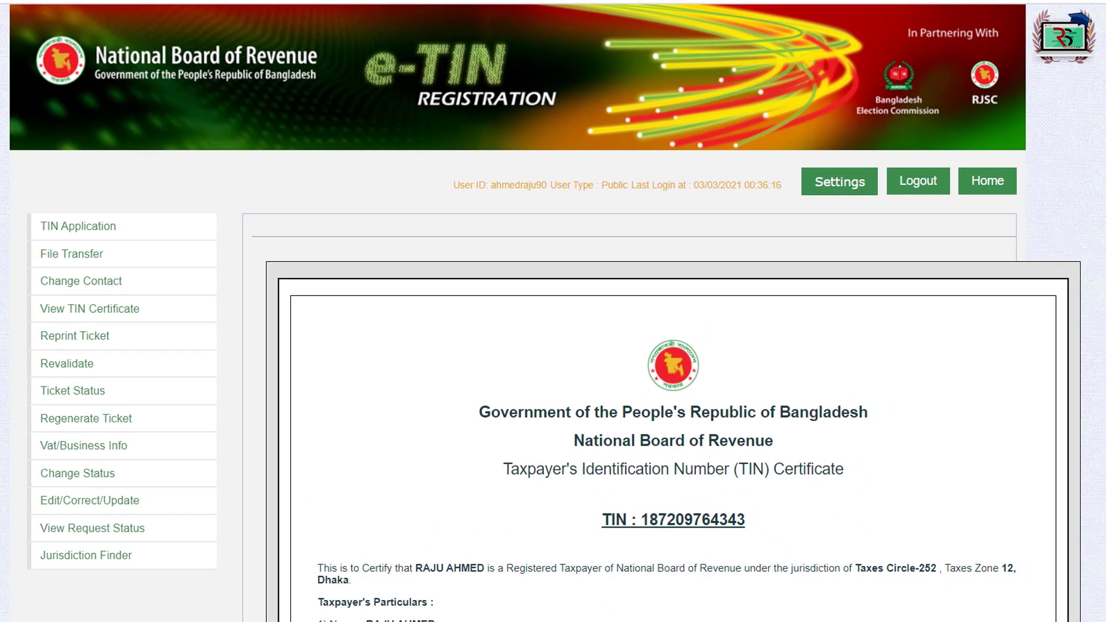
# Step: Save the TIN certificate as a PDF twice, producing two nbr_tin_certificate downloads
pyautogui.scroll(-12, 553, 311)
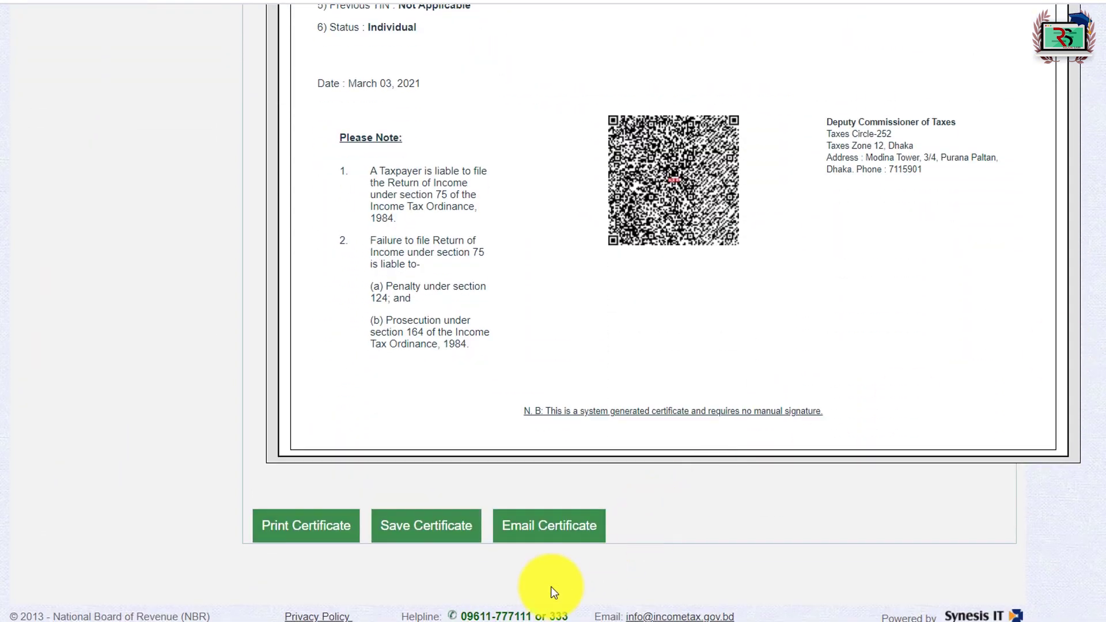
pyautogui.click(424, 530)
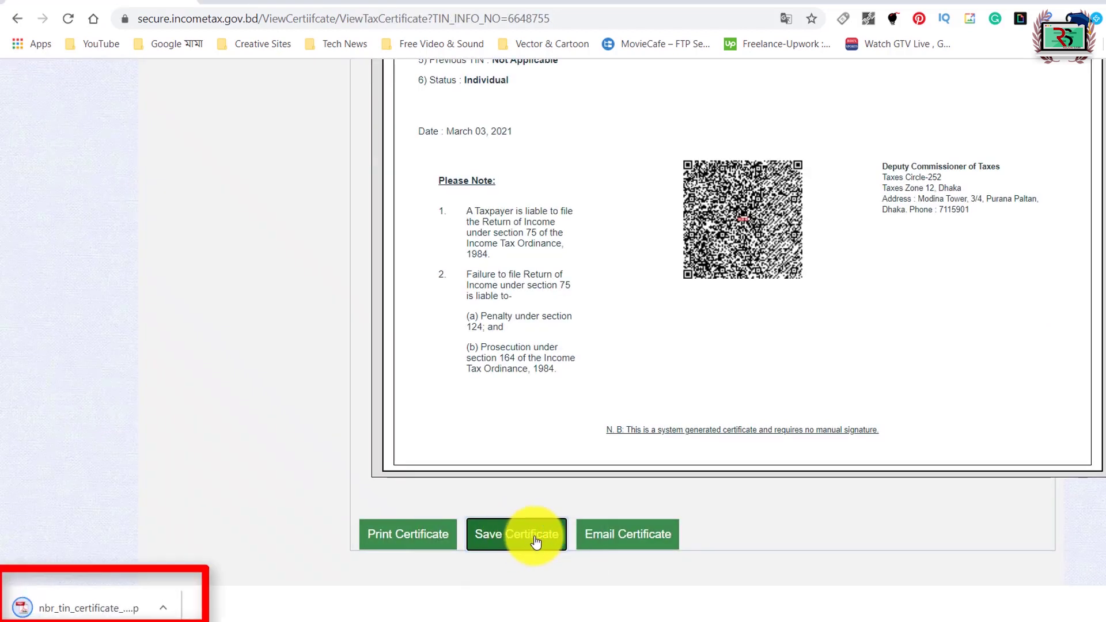
pyautogui.scroll(10, 553, 323)
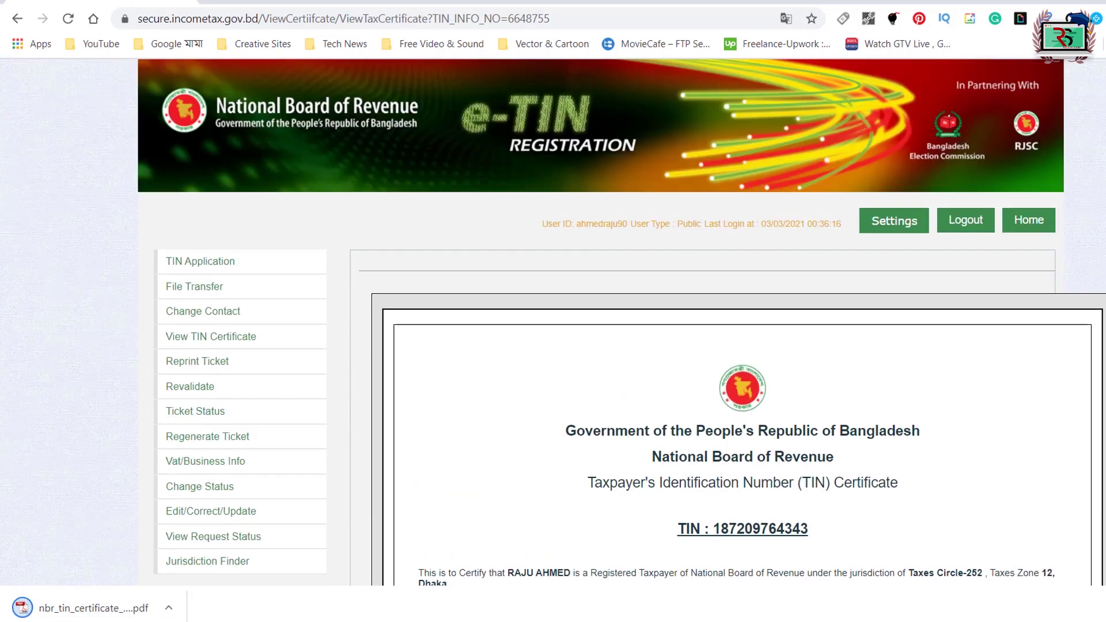
pyautogui.scroll(-12, 553, 323)
pyautogui.click(505, 496)
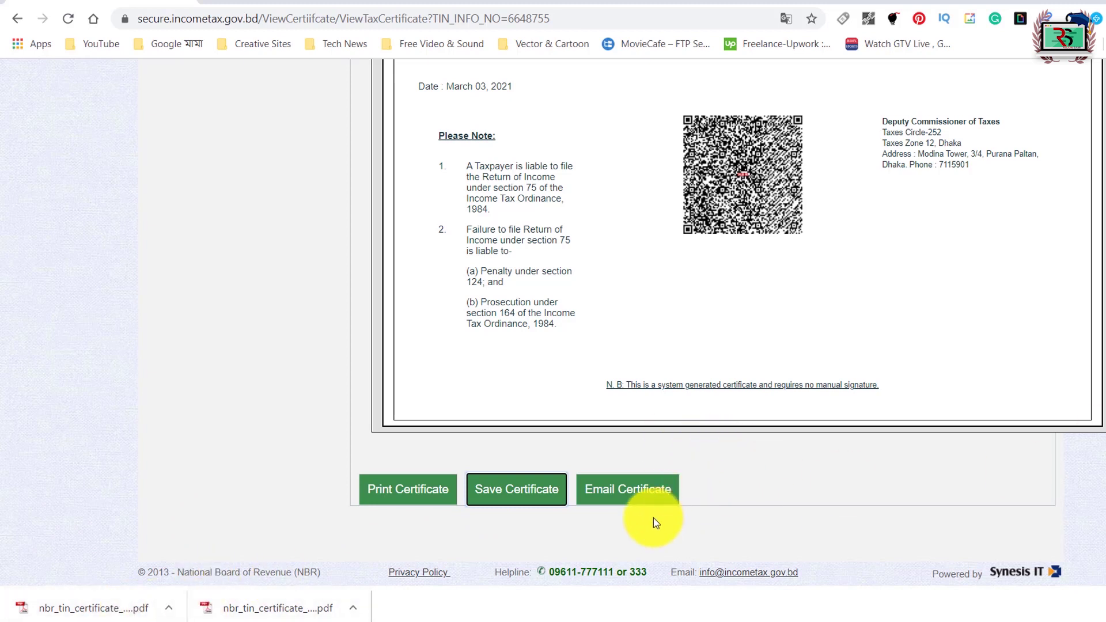
# Step: Print the certificate, show the downloaded PDF in its folder, and reopen View TIN Certificate
pyautogui.click(397, 497)
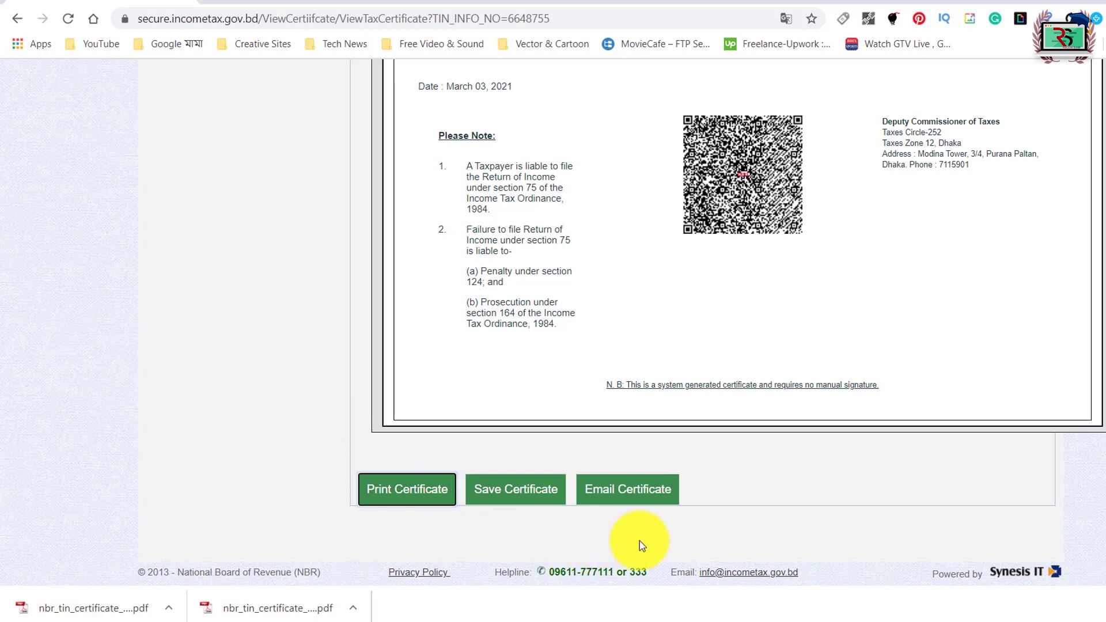
pyautogui.scroll(10, 637, 544)
pyautogui.click(353, 607)
pyautogui.click(402, 559)
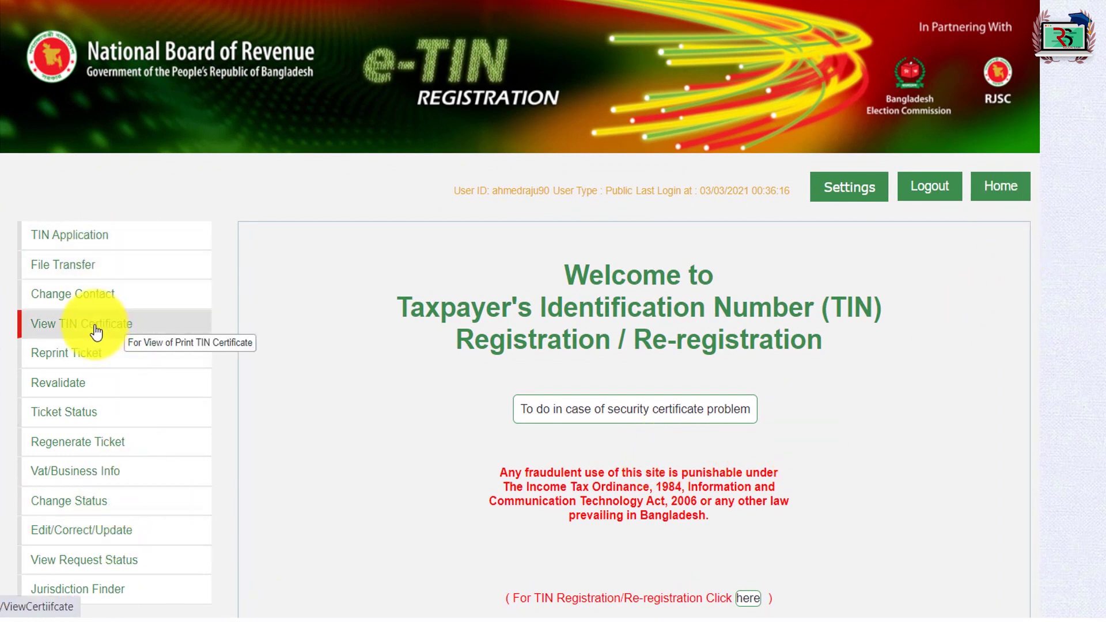
pyautogui.click(75, 326)
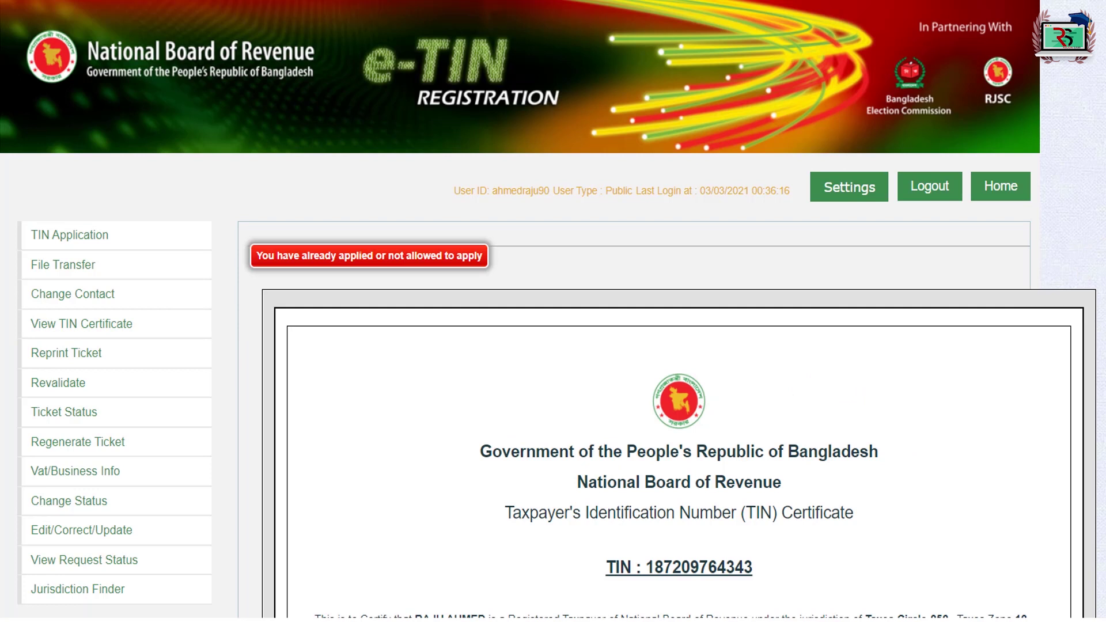
pyautogui.scroll(-10, 885, 429)
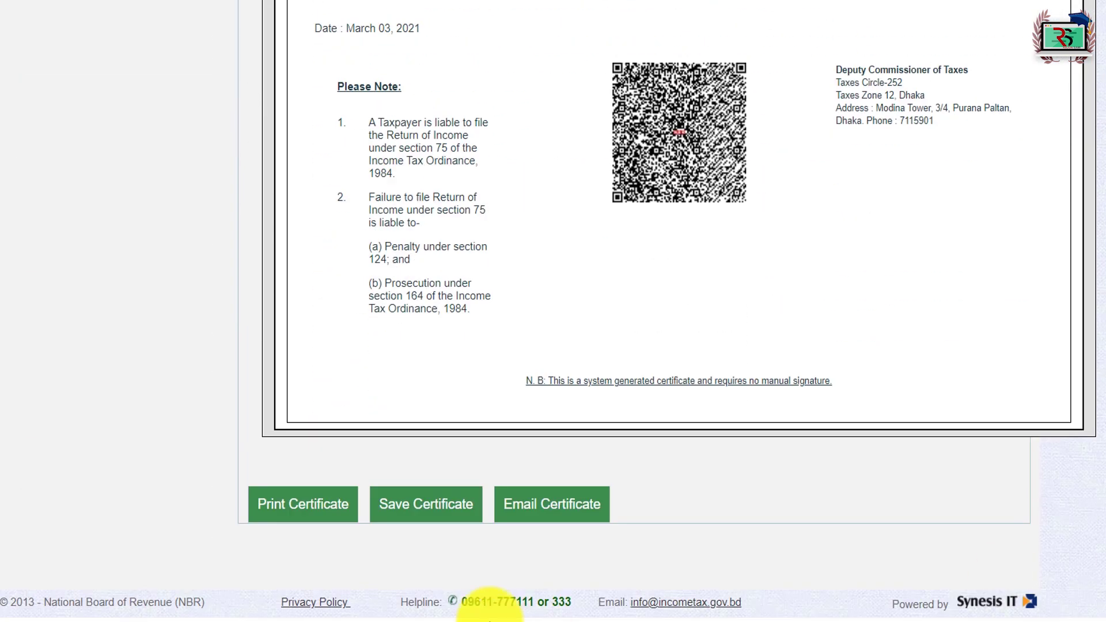